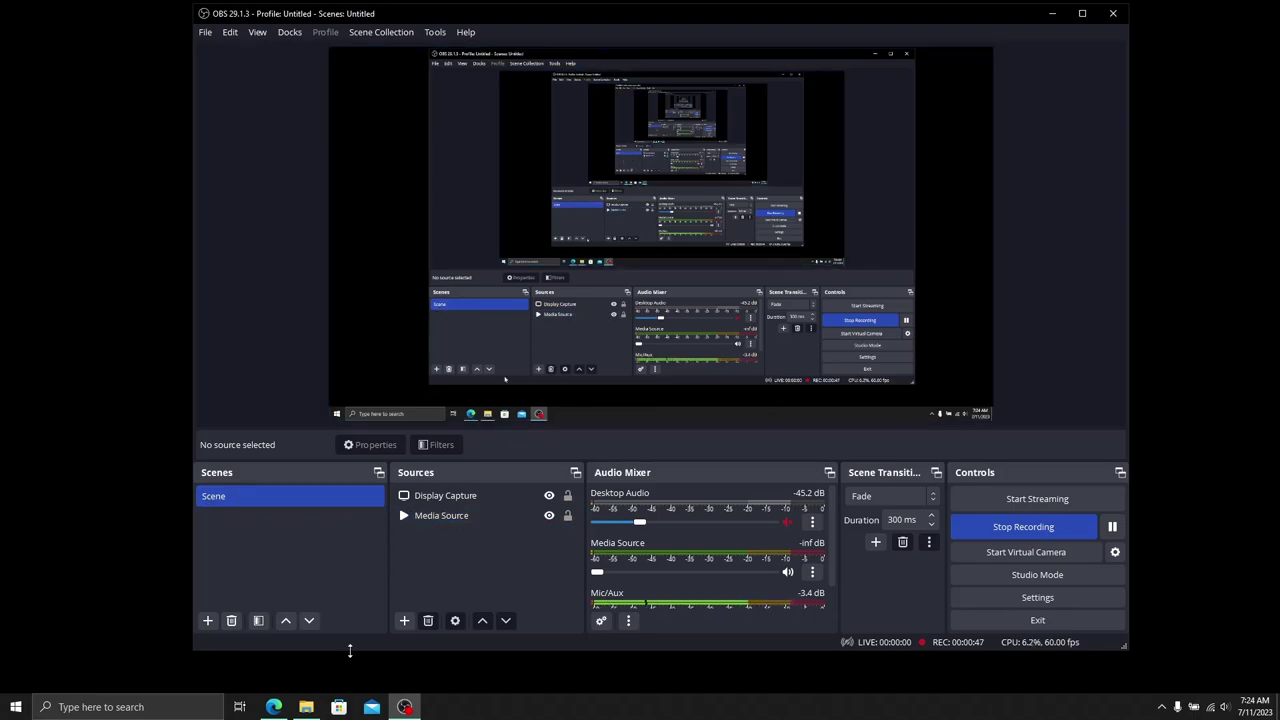
- Bring up the Edge browser showing the obs-multi-rtmp 0.3.0.2-OBS29.1.1 GitHub releases page
click(406, 707)
- Download obs-multi-rtmp-0.3.0.2-windows-x64-Installer.exe from the latest release's Assets list
click(273, 707)
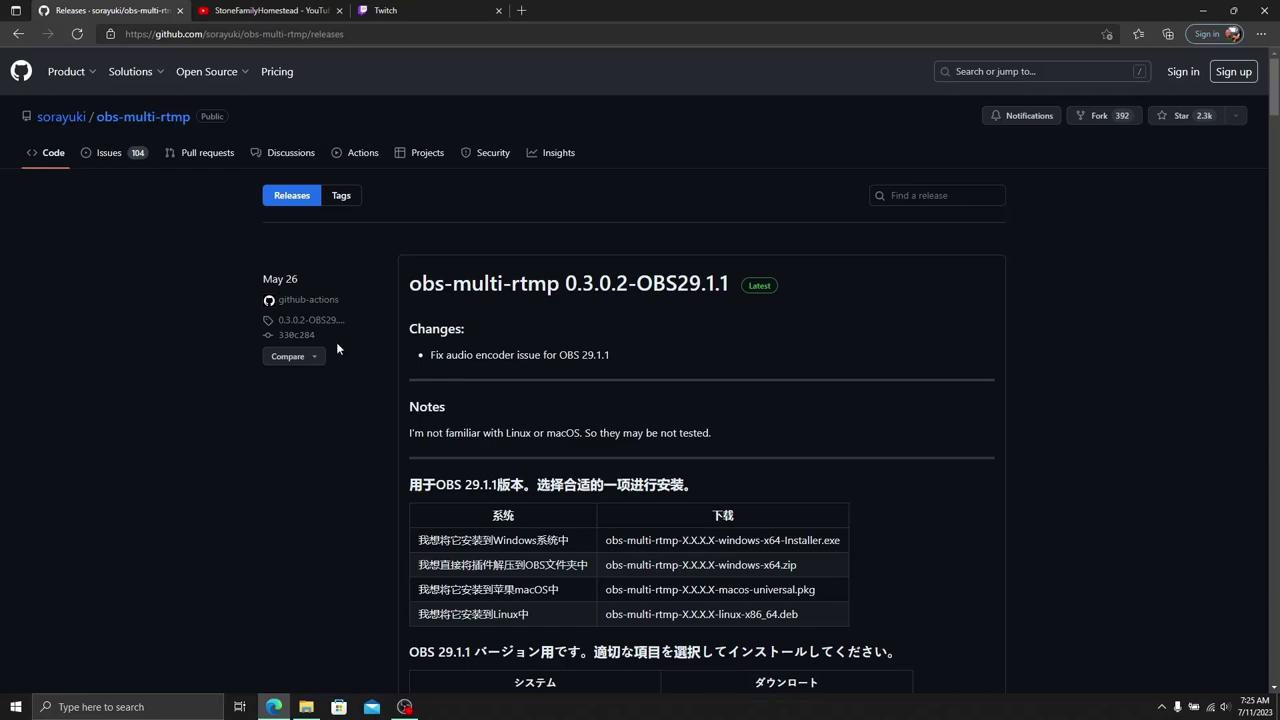
scroll(539, 397, down, 2)
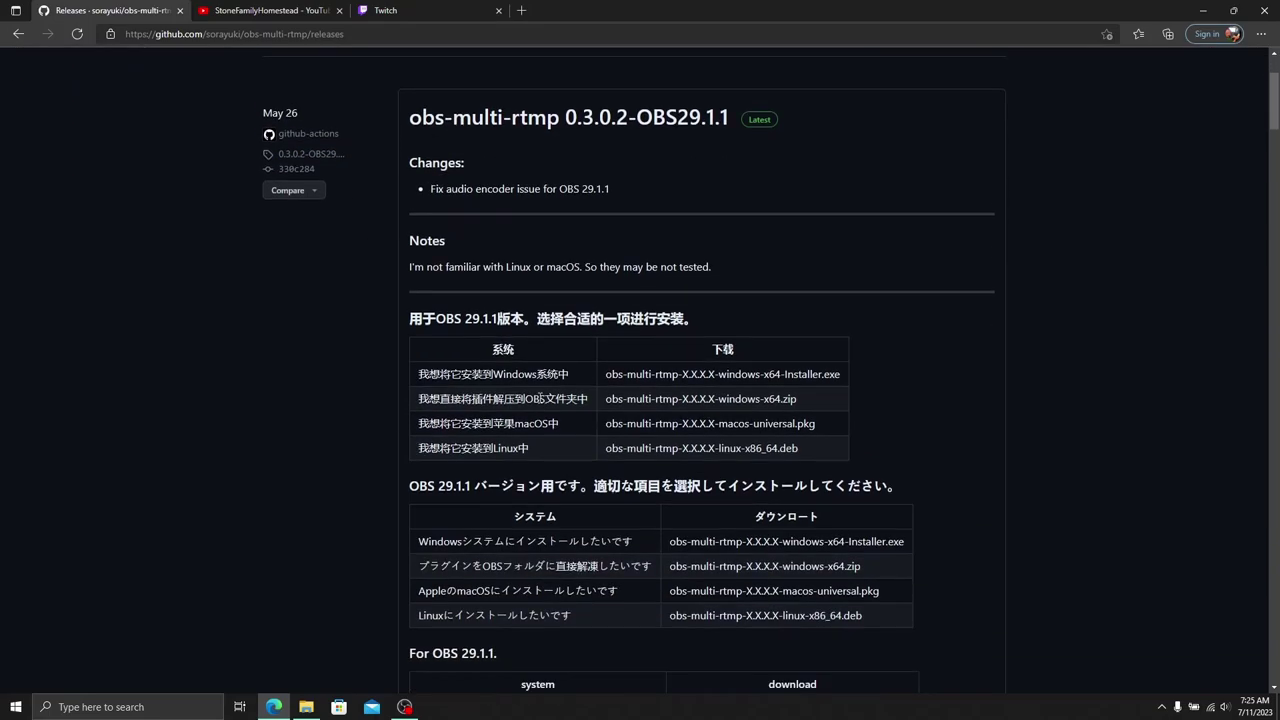
scroll(538, 397, down, 8)
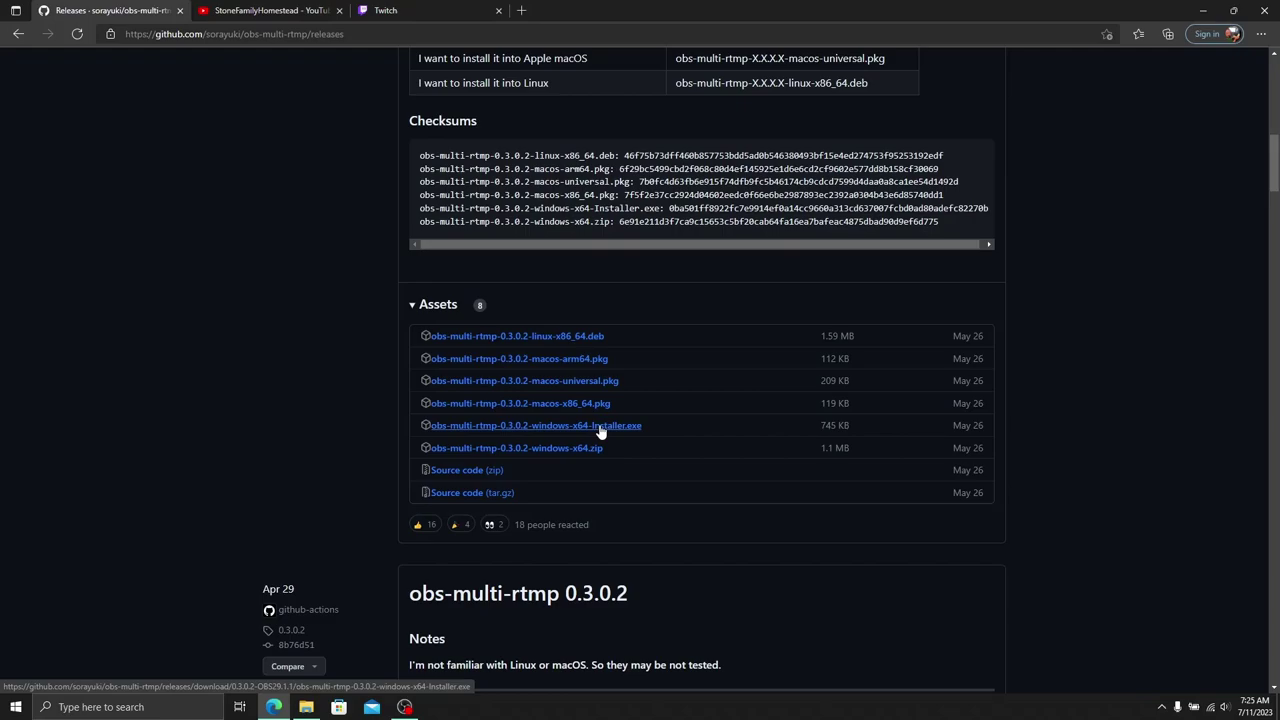
click(601, 427)
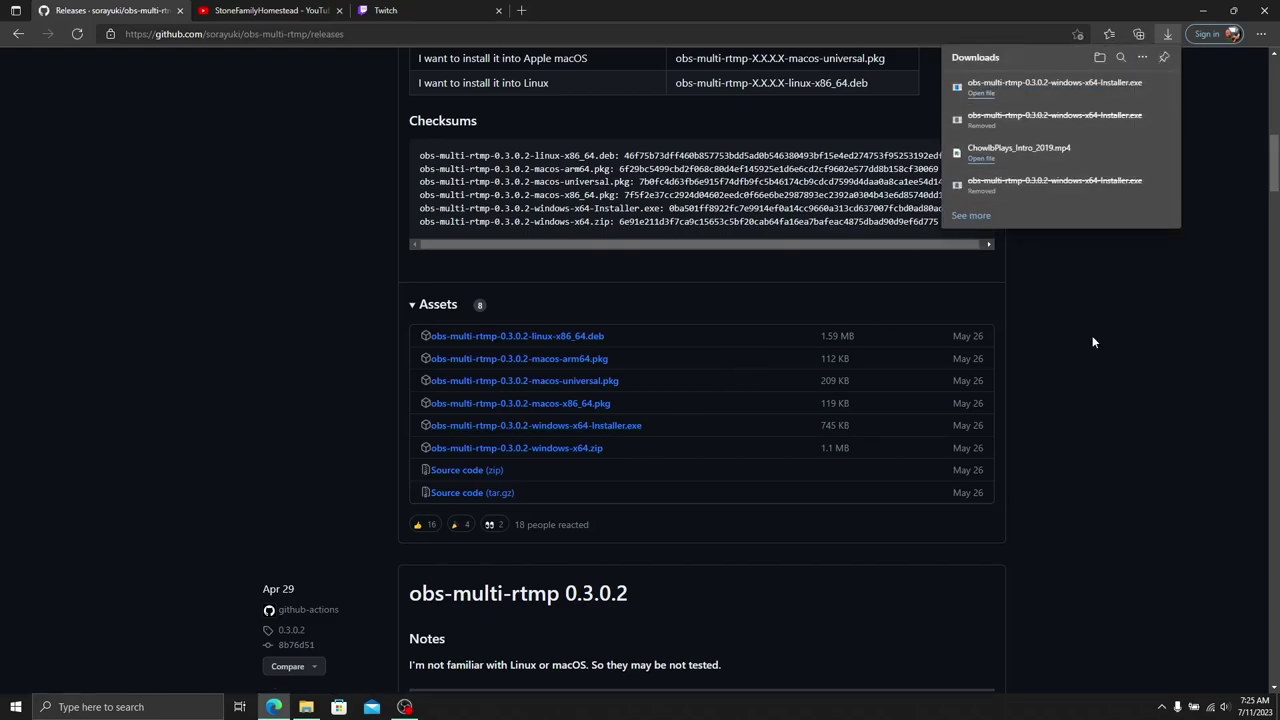
- Run the downloaded installer from the Downloads folder and install the plugin into the default OBS folder
click(1128, 88)
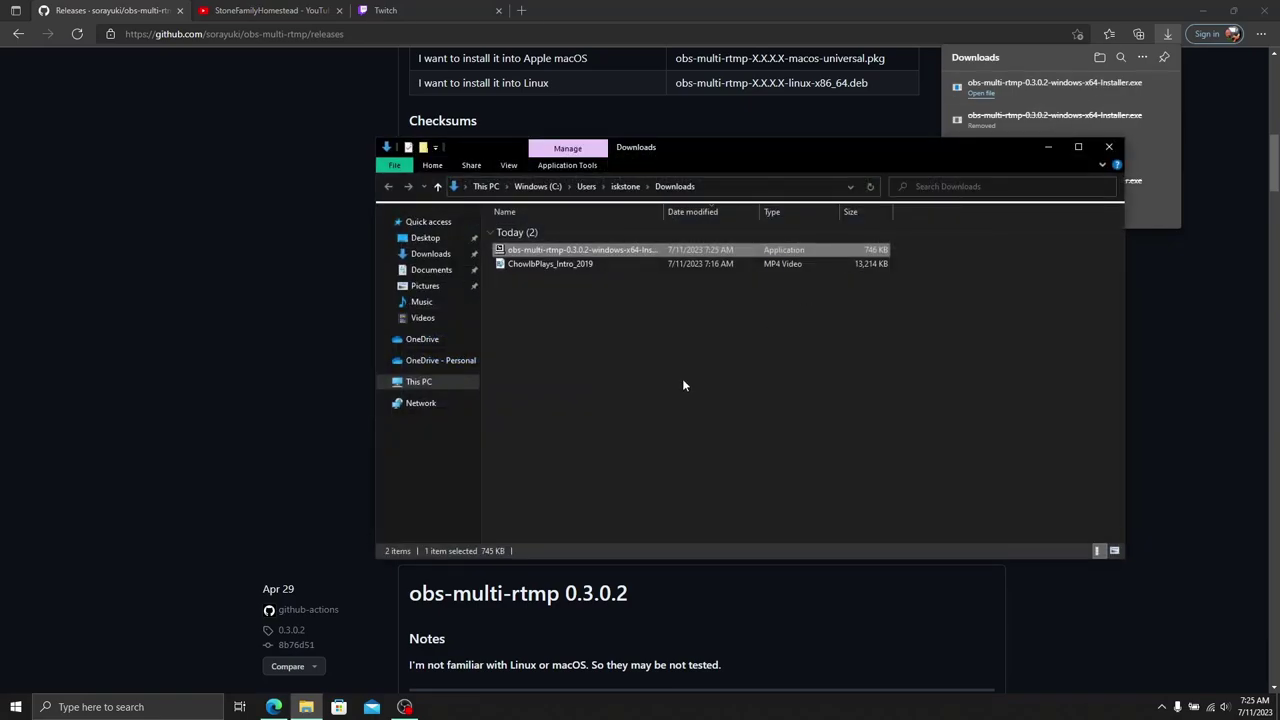
double_click(568, 250)
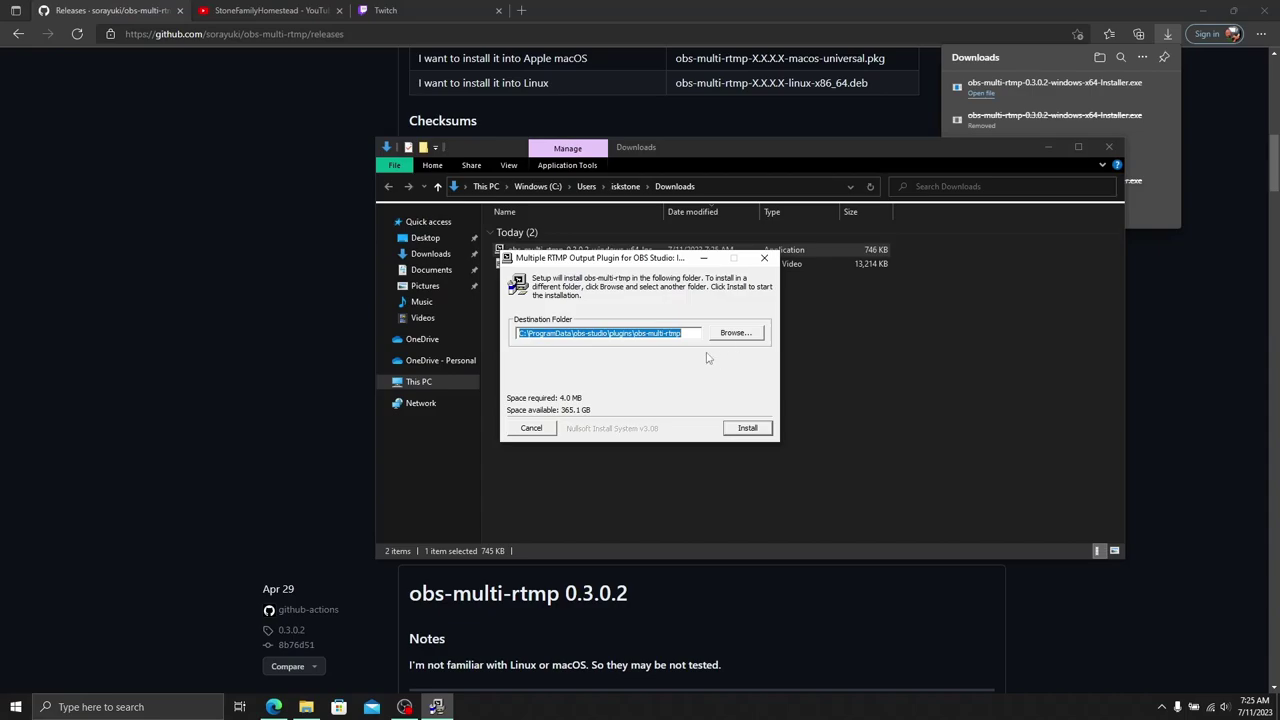
click(749, 430)
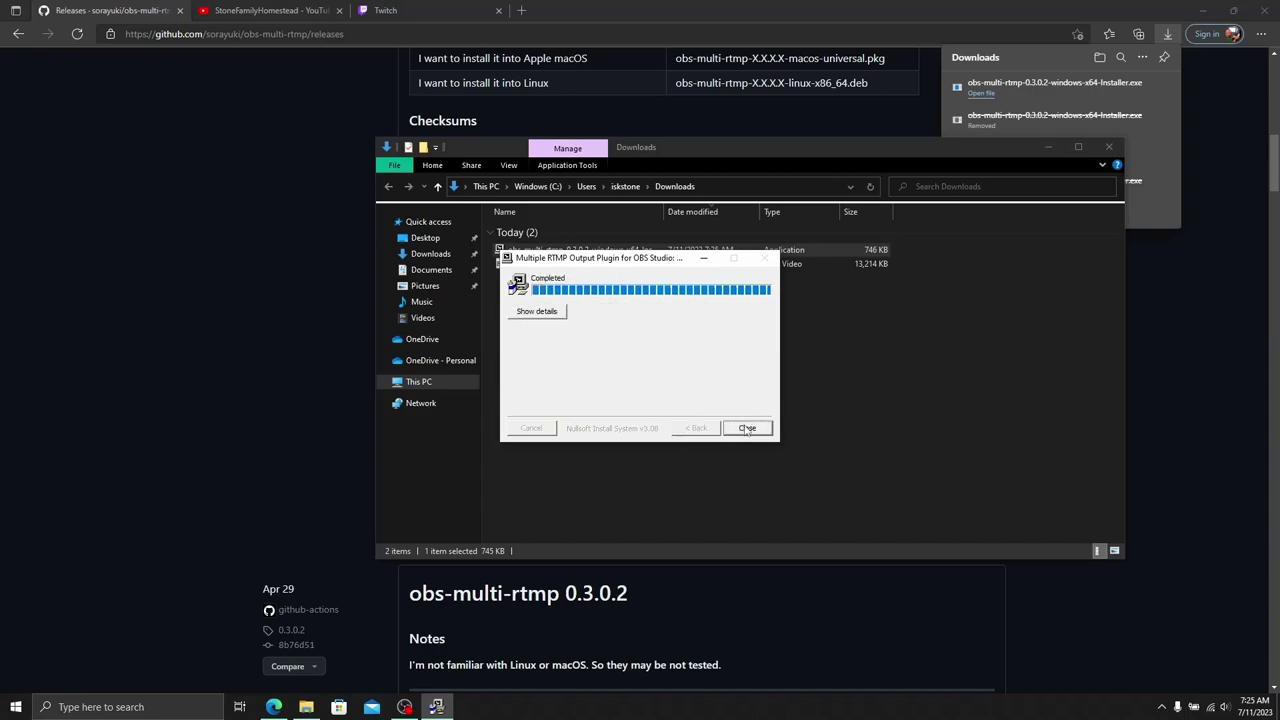
click(742, 428)
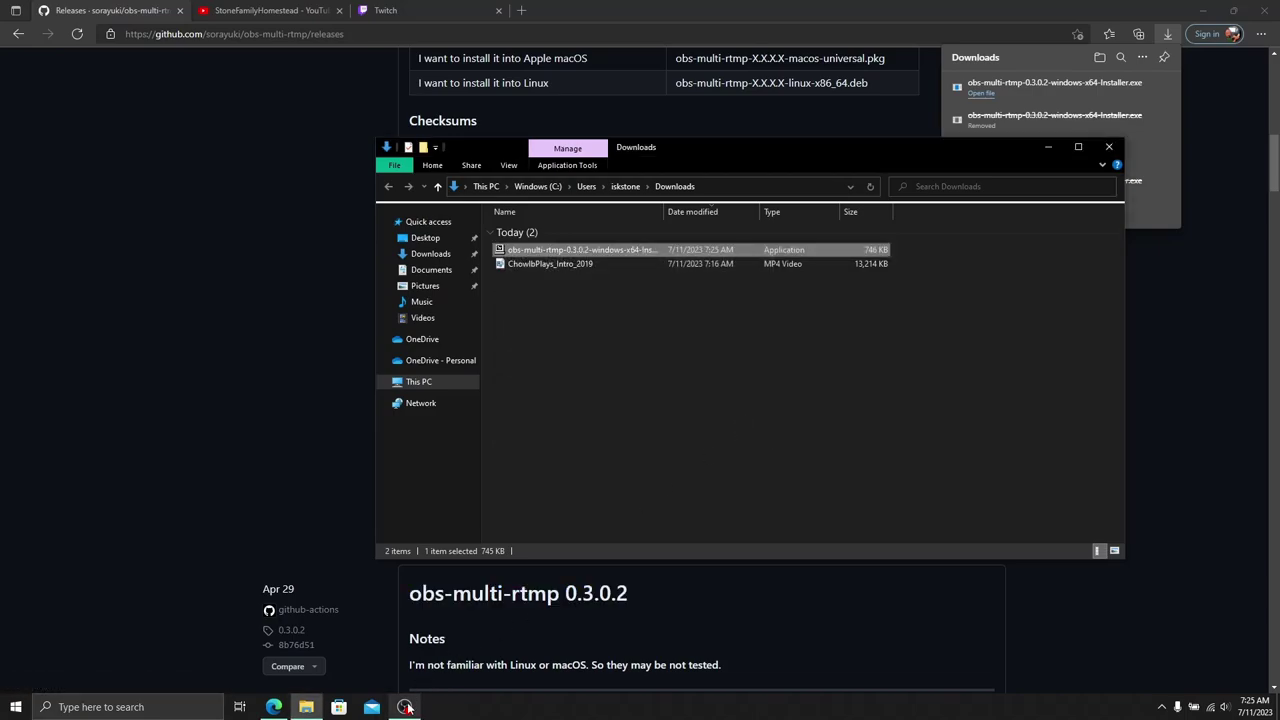
- Return to the OBS Studio main window with its Display Capture and Media Source sources
click(404, 707)
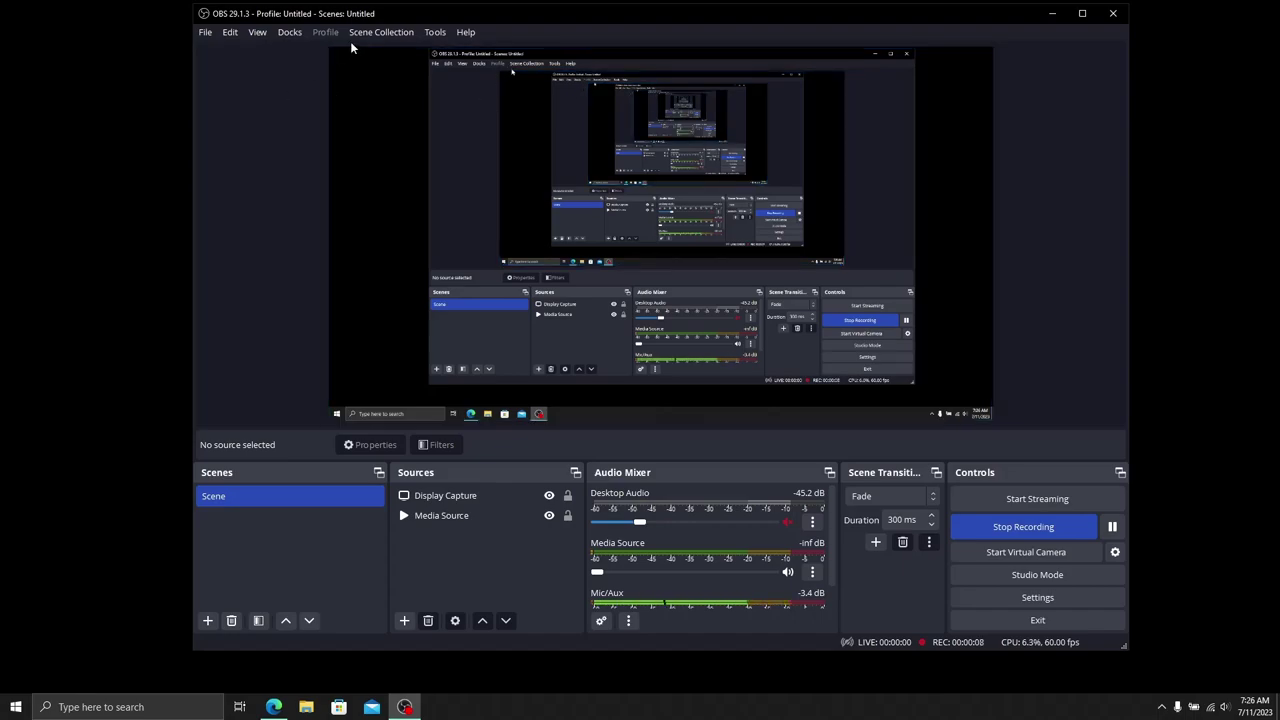
- Show the Multiple output dock from the Docks menu, dock it on the left and widen it
click(289, 32)
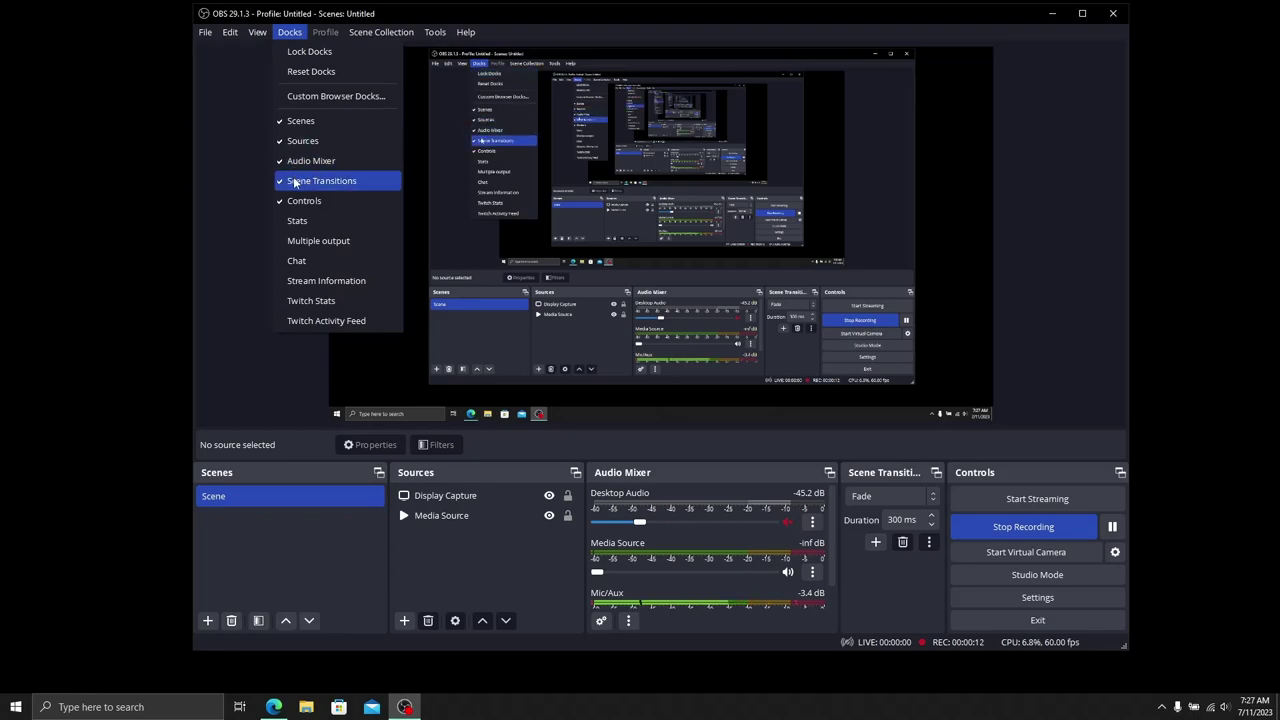
click(307, 240)
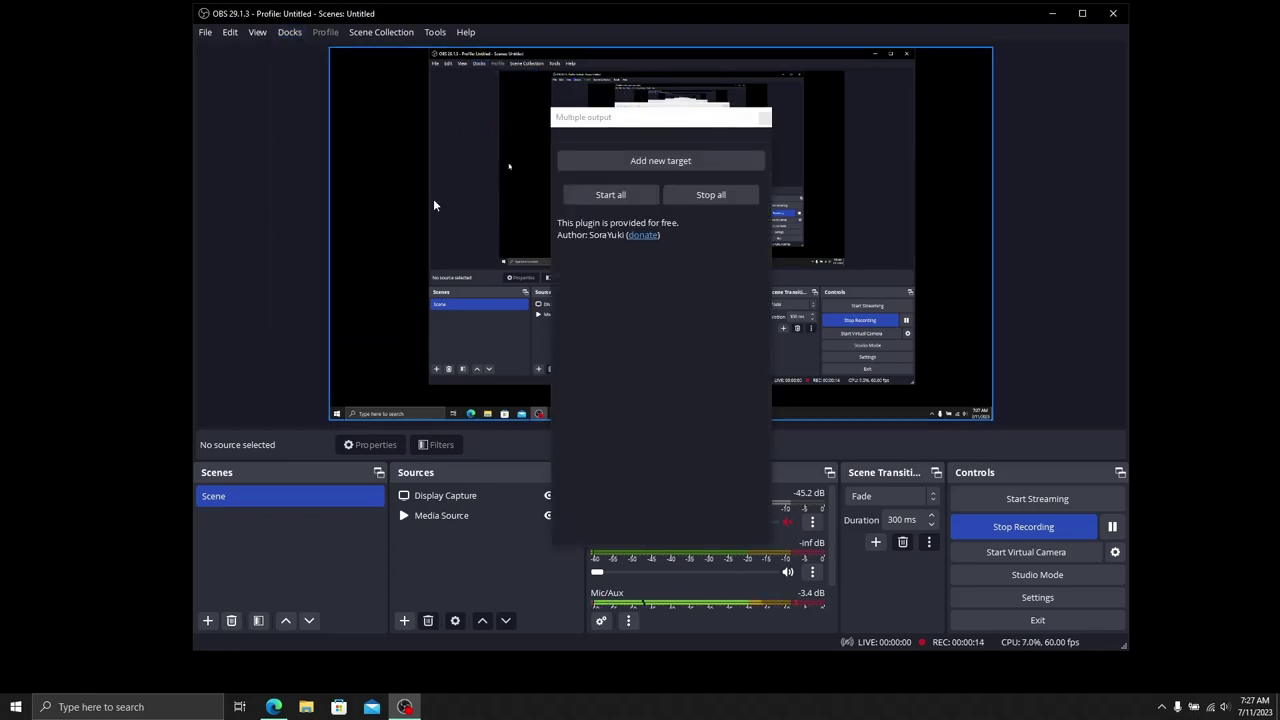
drag(609, 118, 222, 104)
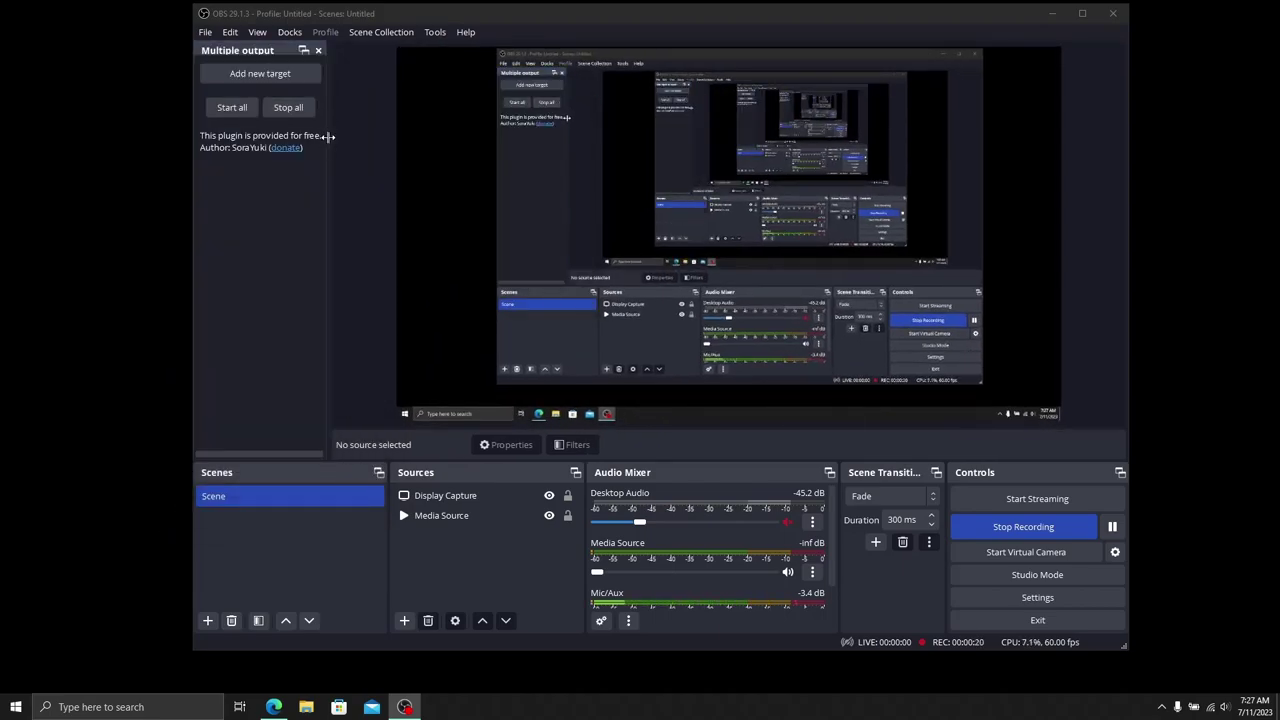
drag(330, 138, 572, 163)
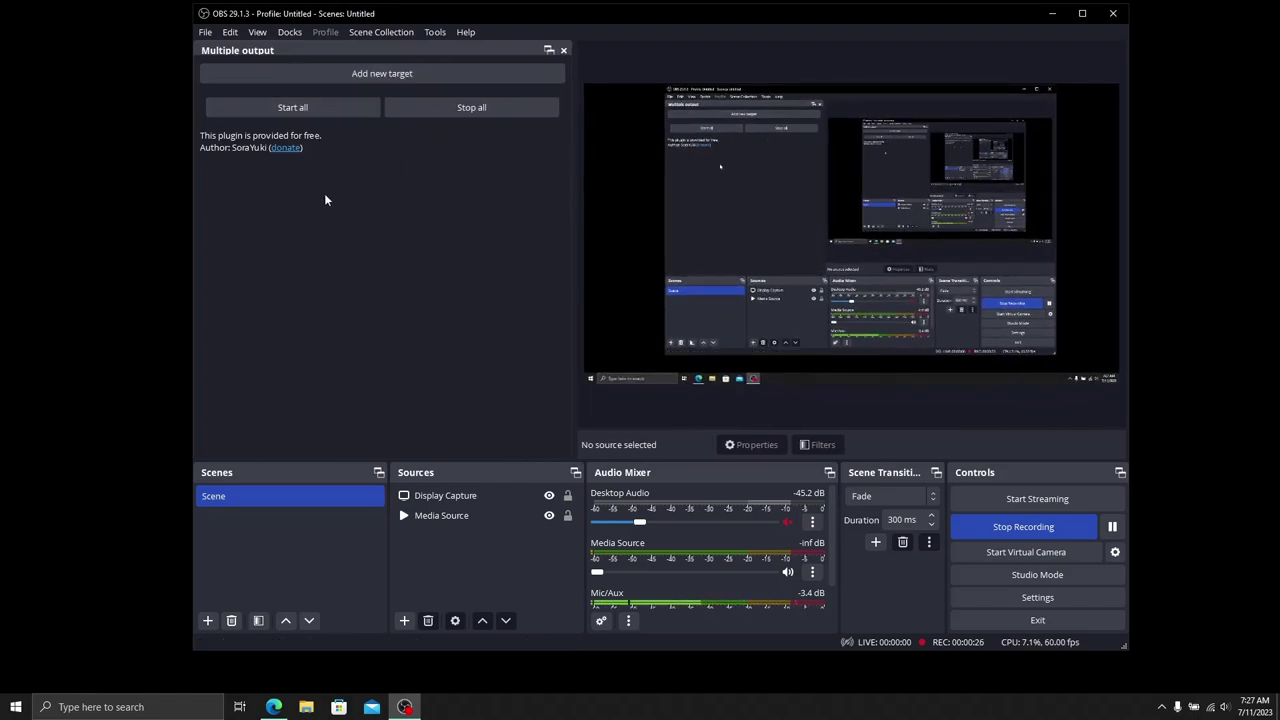
- In Settings, keep Twitch as the stream service and check the Output page's 2550 Kbps bitrate
click(205, 32)
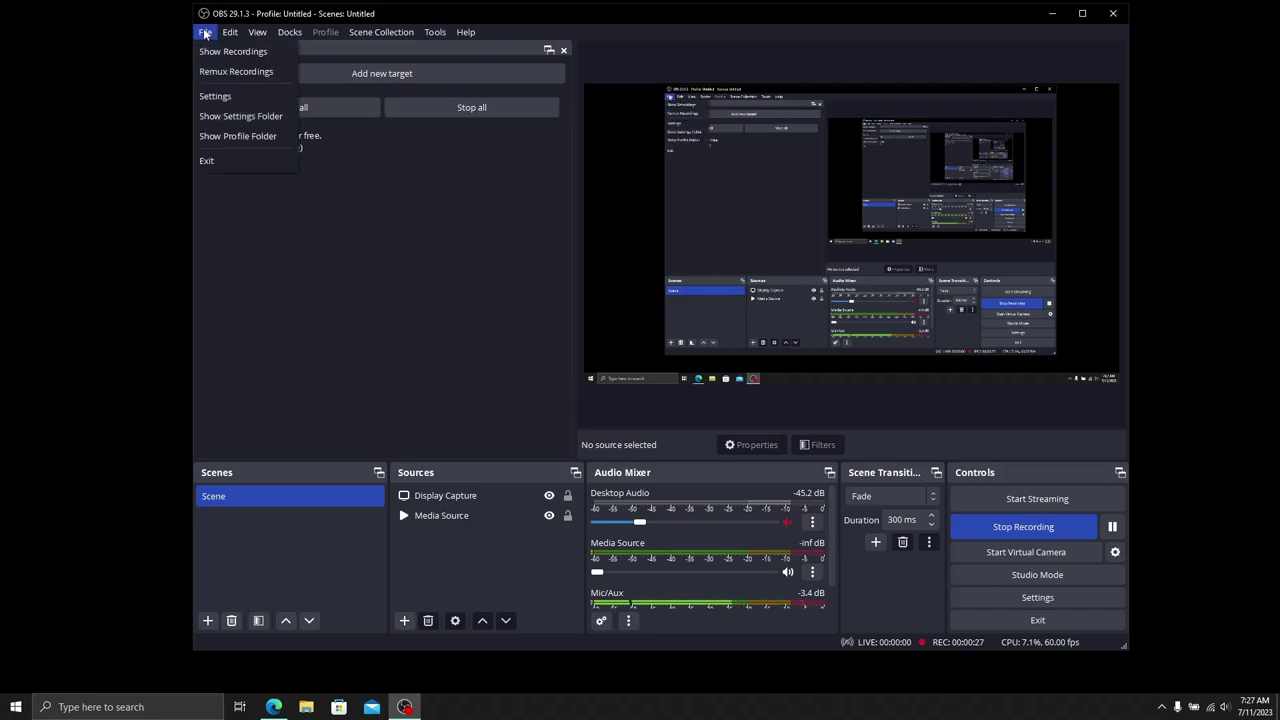
click(222, 97)
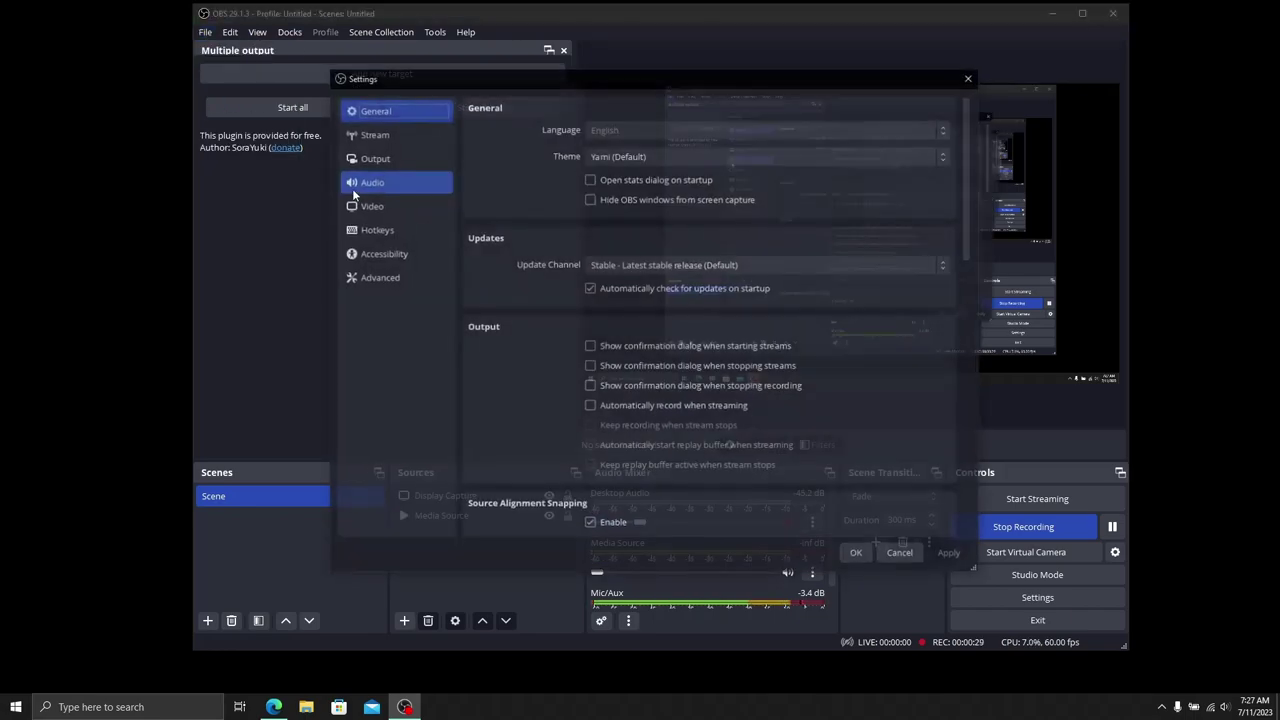
click(396, 140)
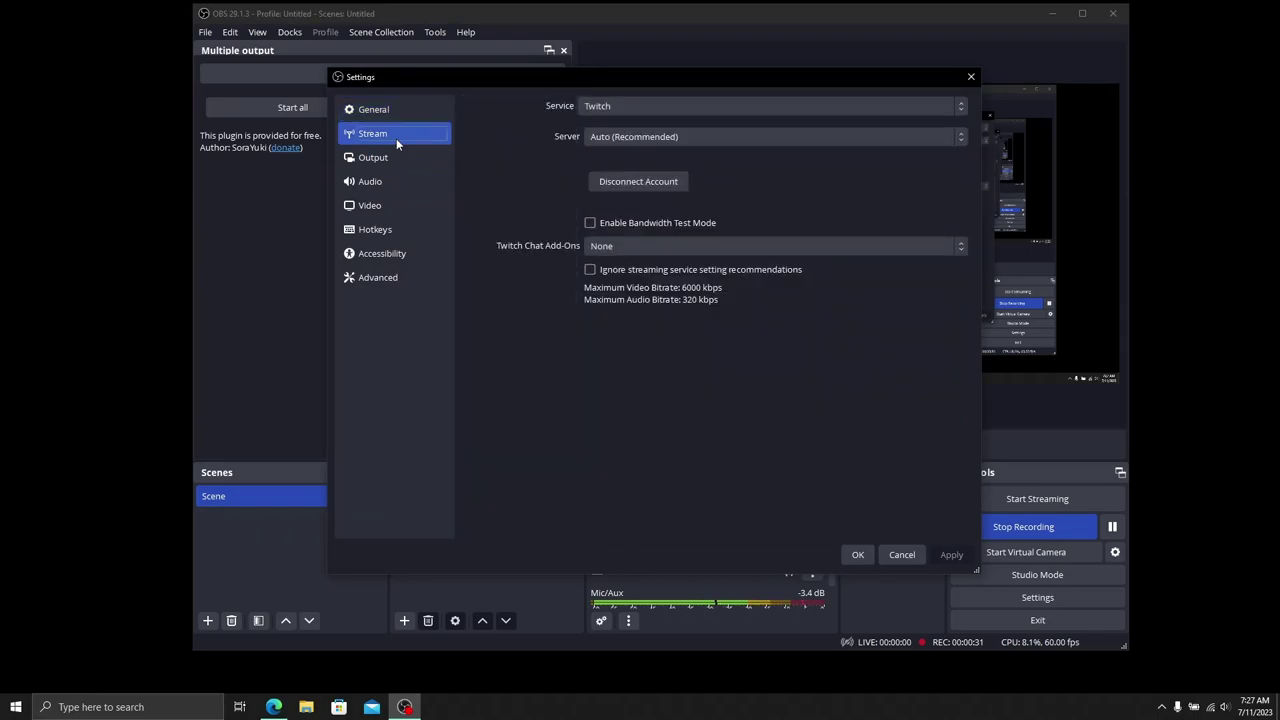
click(602, 106)
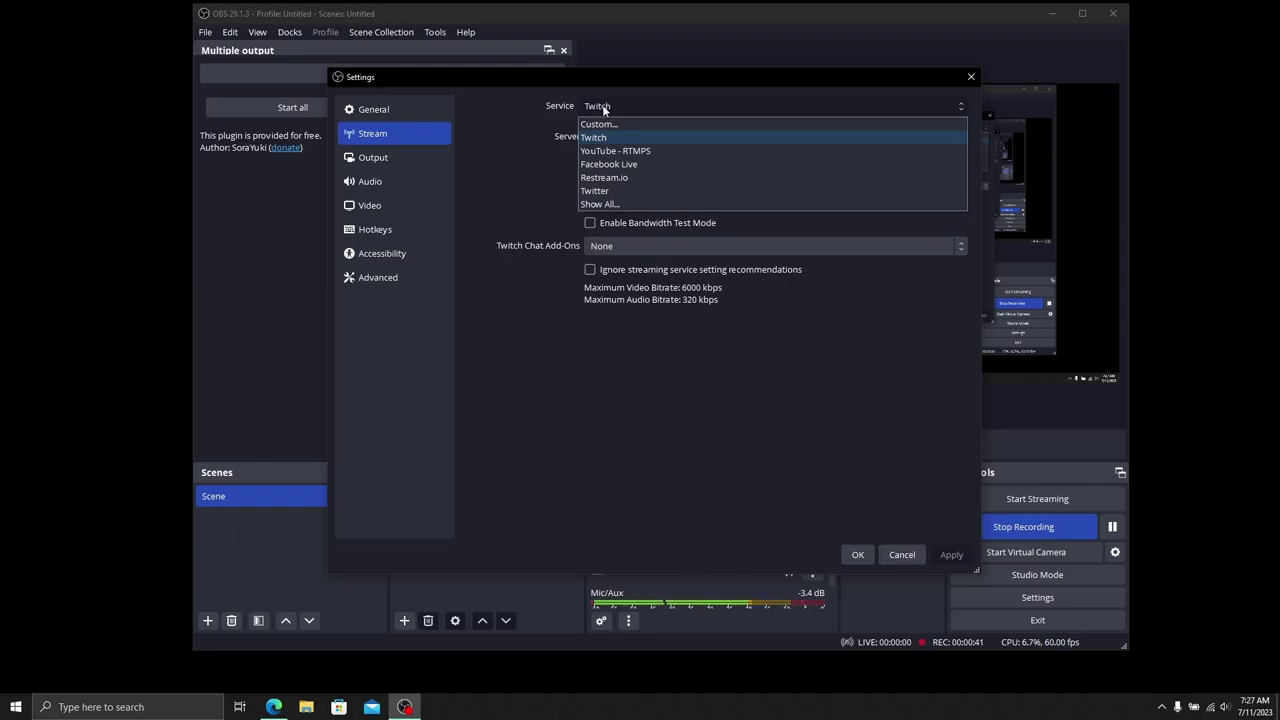
click(602, 106)
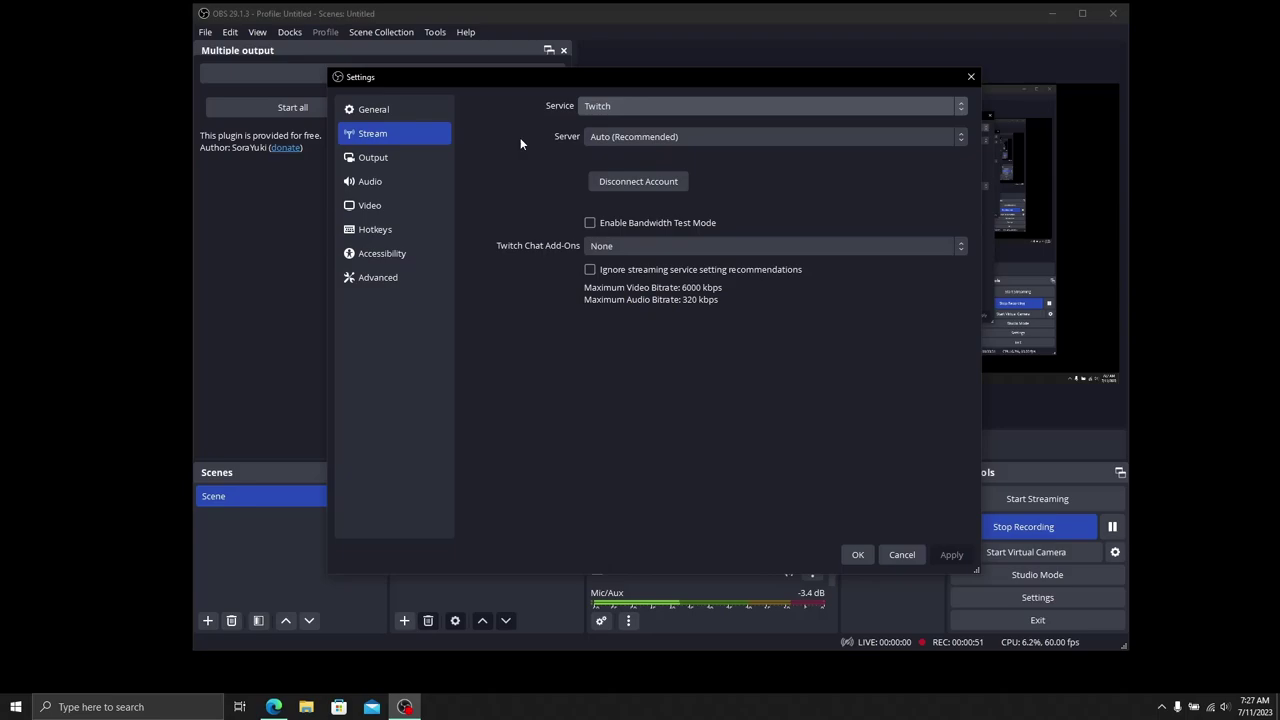
click(605, 108)
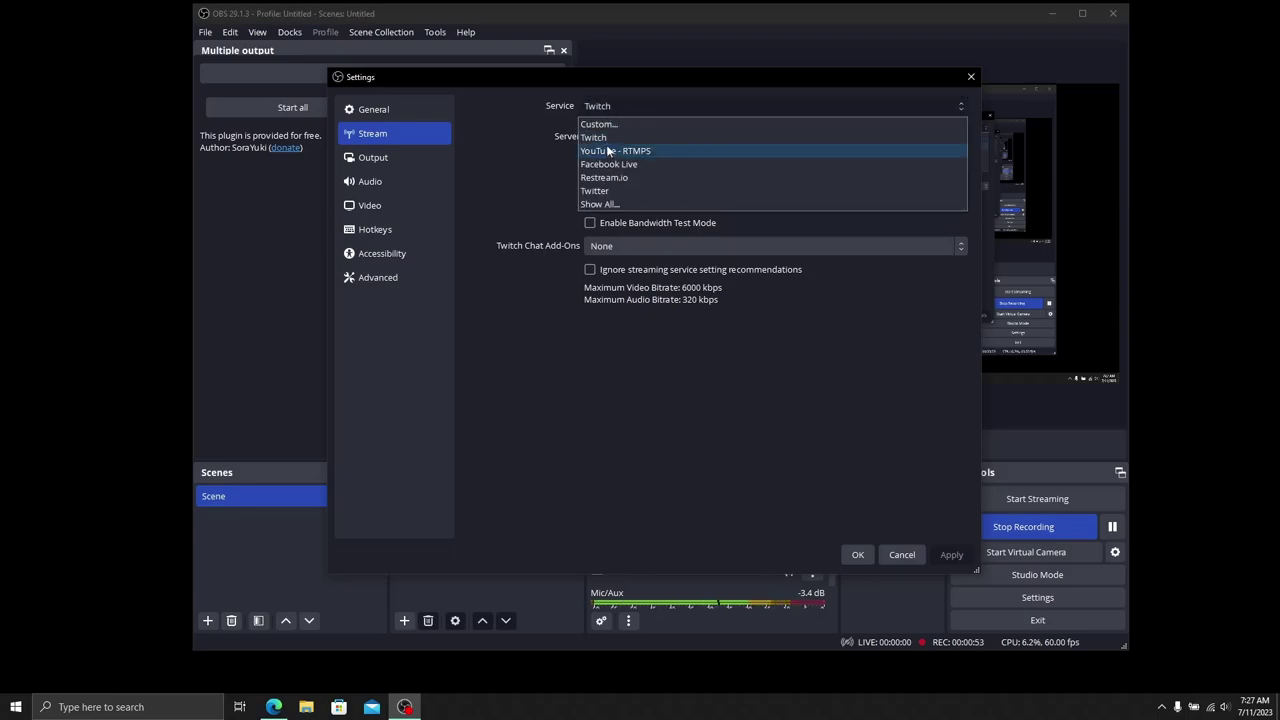
click(540, 177)
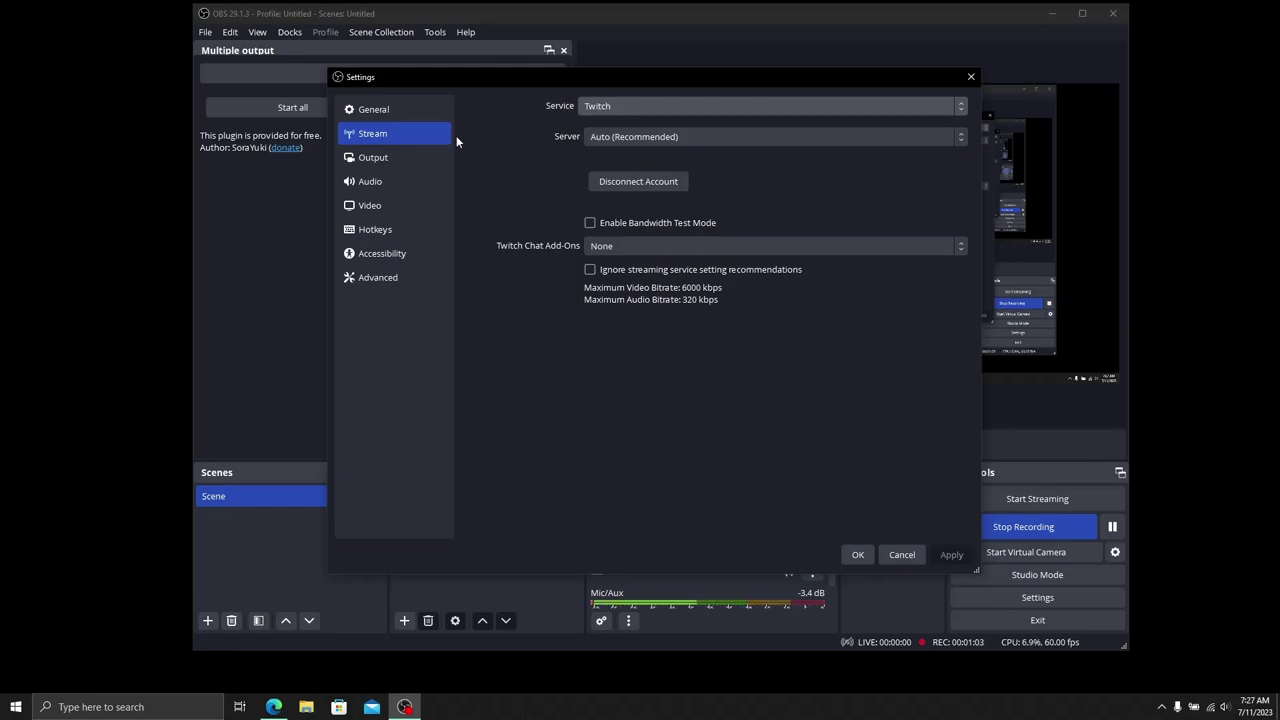
click(426, 155)
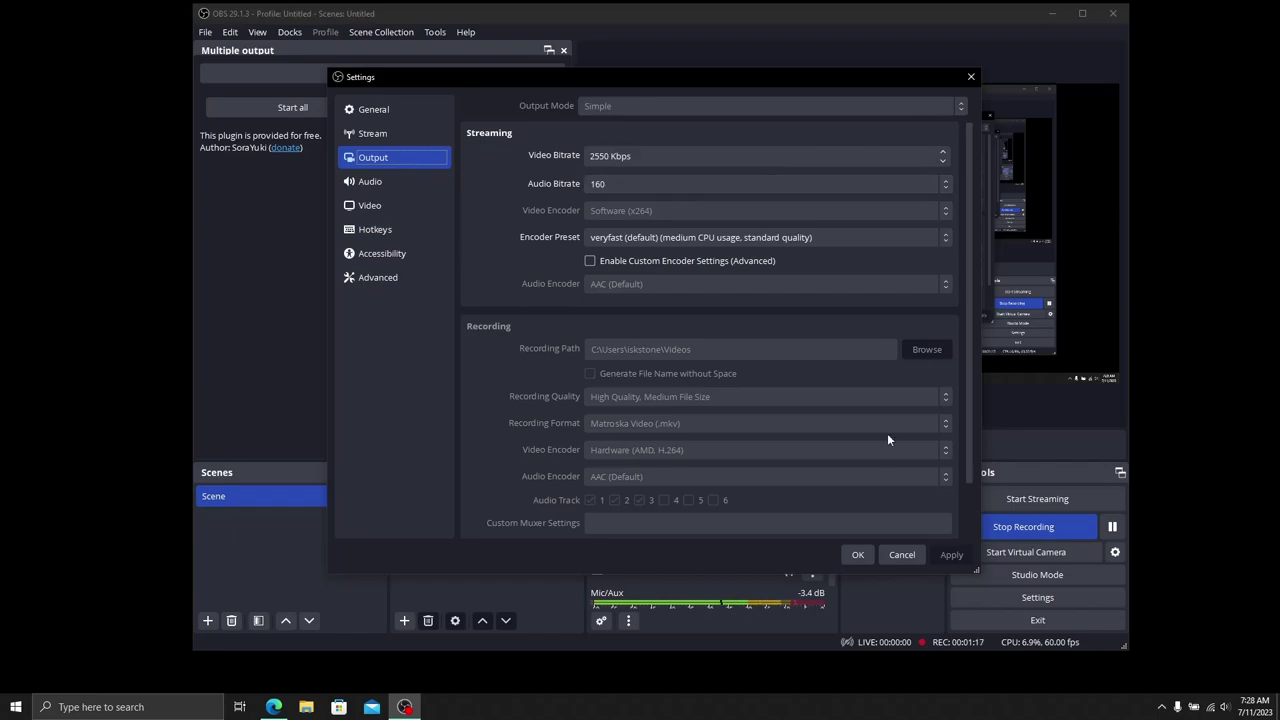
- Close Settings and add a new Multiple output target named 'Youtube'
click(859, 556)
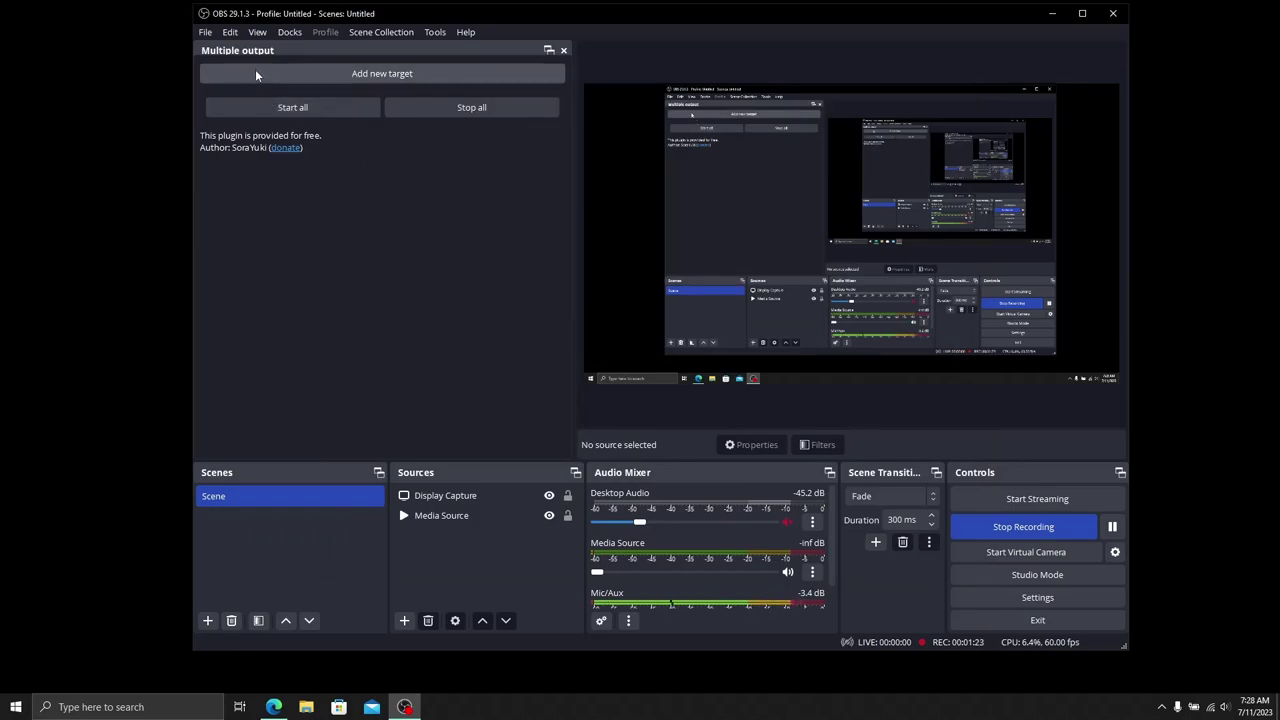
click(292, 74)
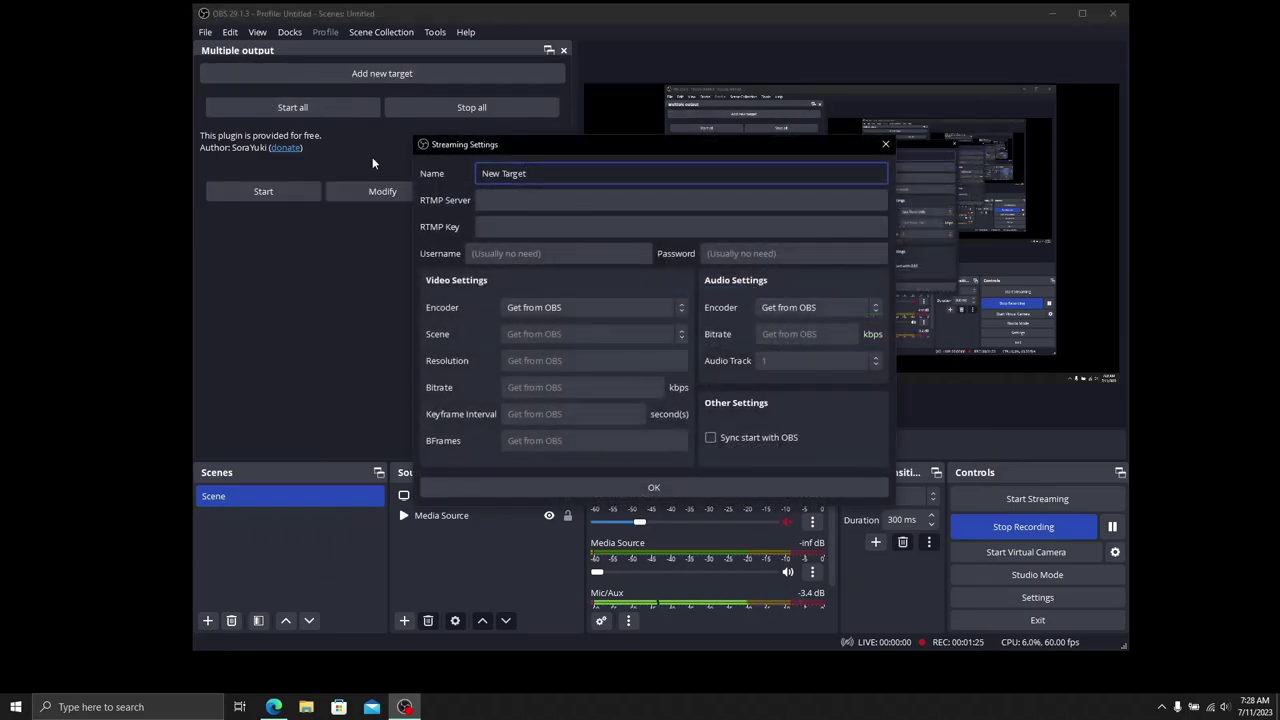
key(BackSpace)
key(BackSpace)
key(BackSpace)
key(BackSpace)
key(BackSpace)
key(BackSpace)
key(BackSpace)
key(BackSpace)
key(BackSpace)
key(BackSpace)
text(Youtube)
click(508, 194)
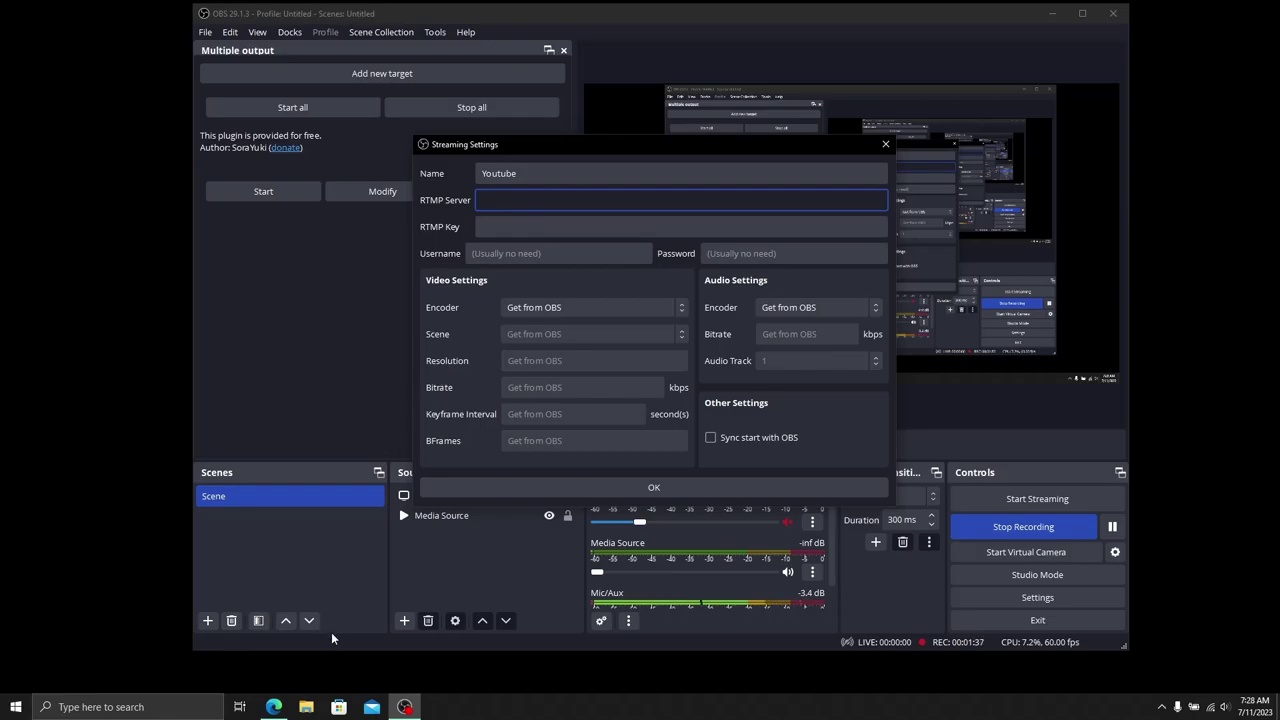
click(274, 705)
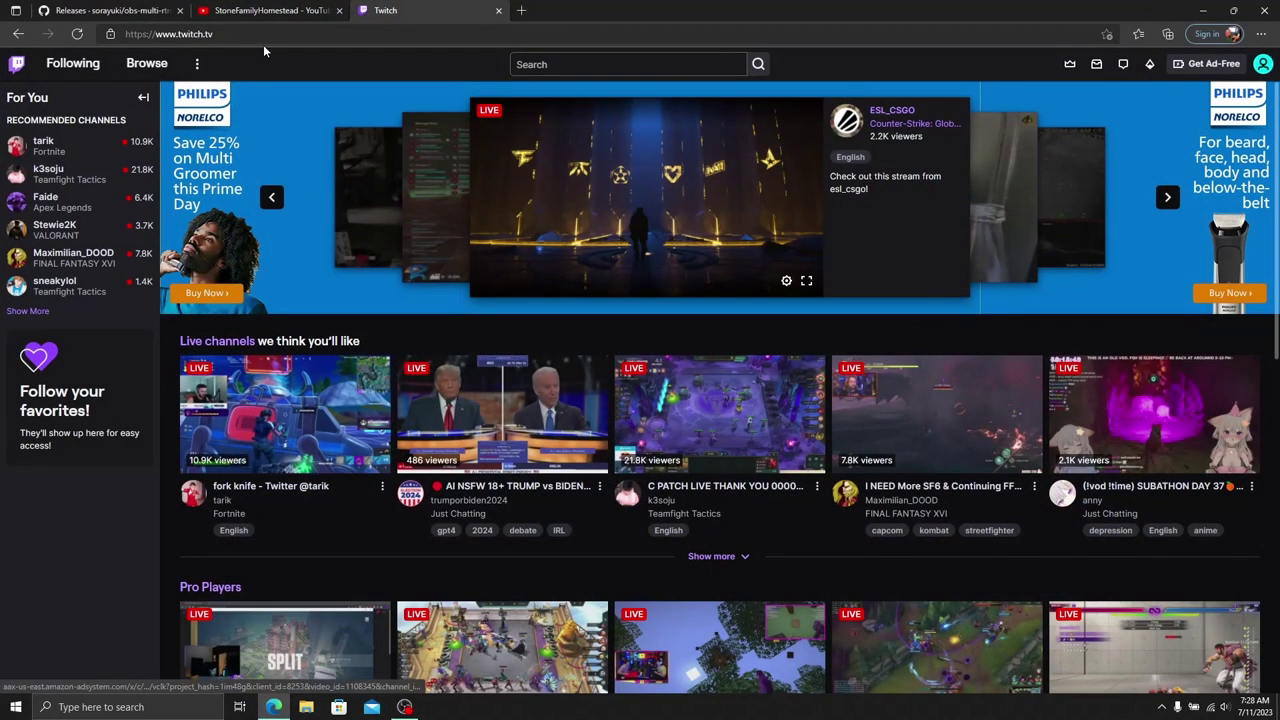
- On the YouTube channel tab, start a new live stream via Create > Go live
click(263, 10)
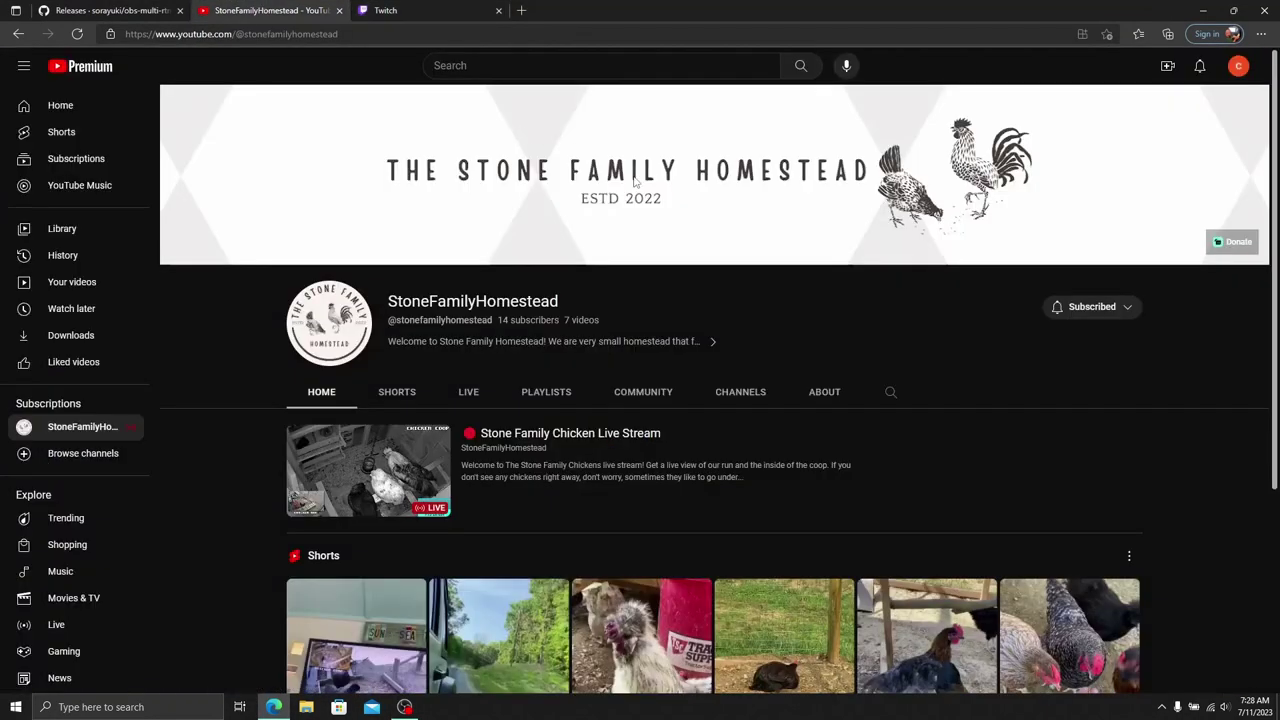
click(1168, 66)
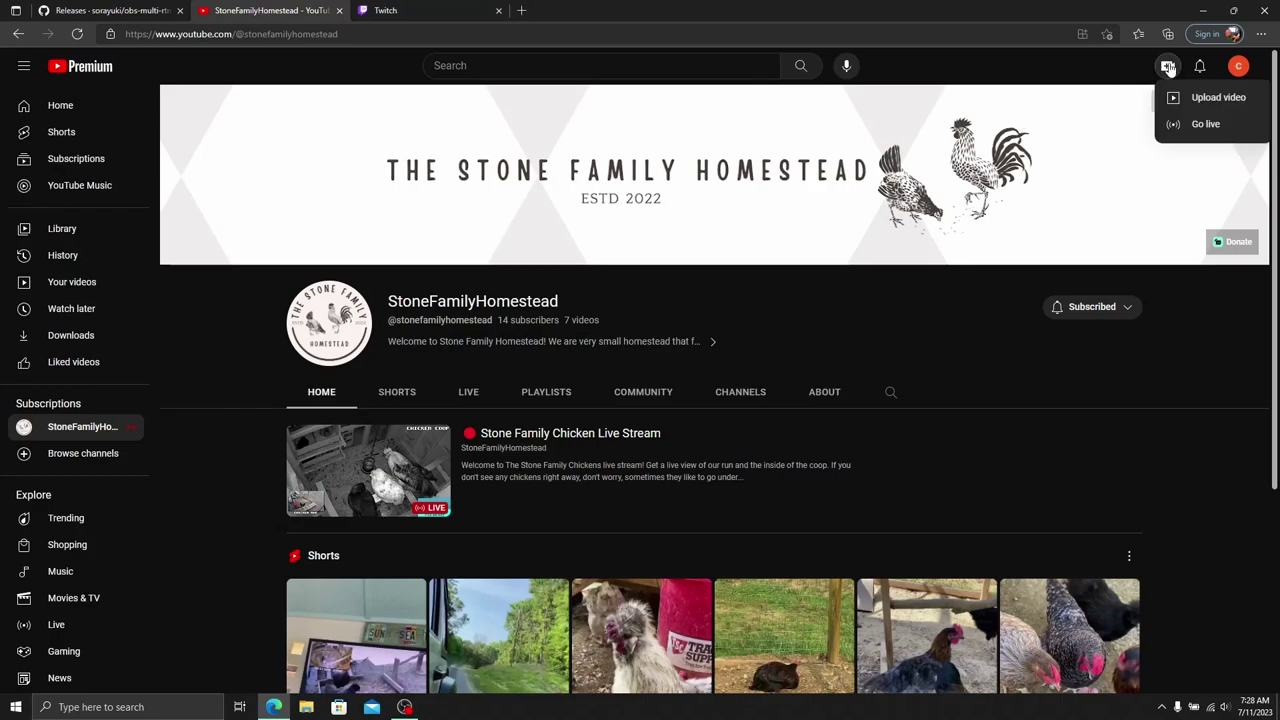
click(1186, 124)
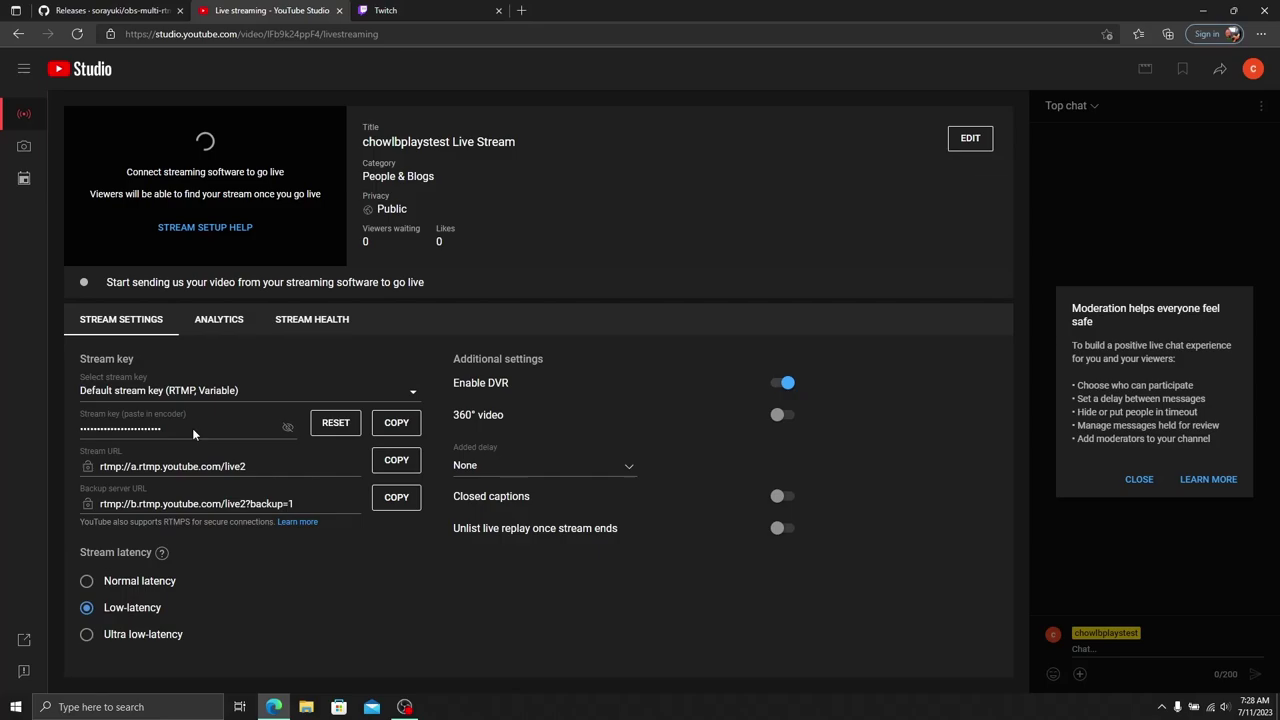
- Copy YouTube's stream key into the Youtube target's RTMP Key field
click(386, 423)
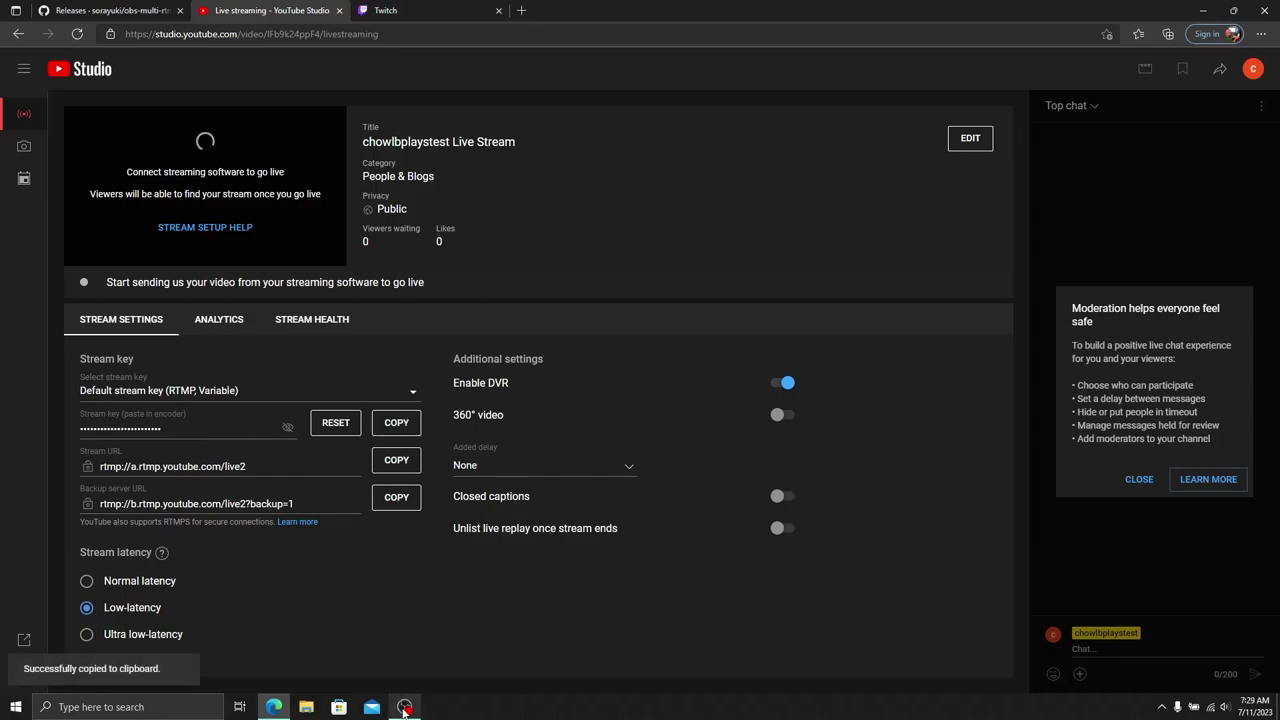
click(404, 707)
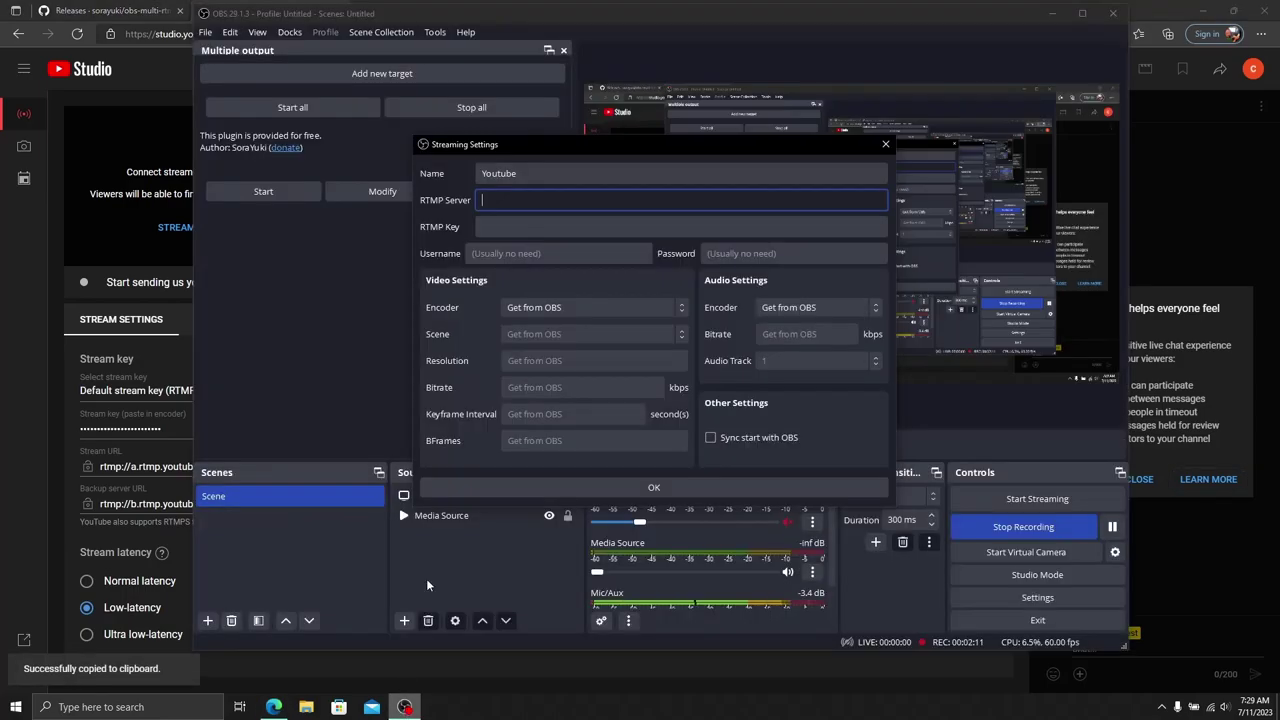
click(504, 227)
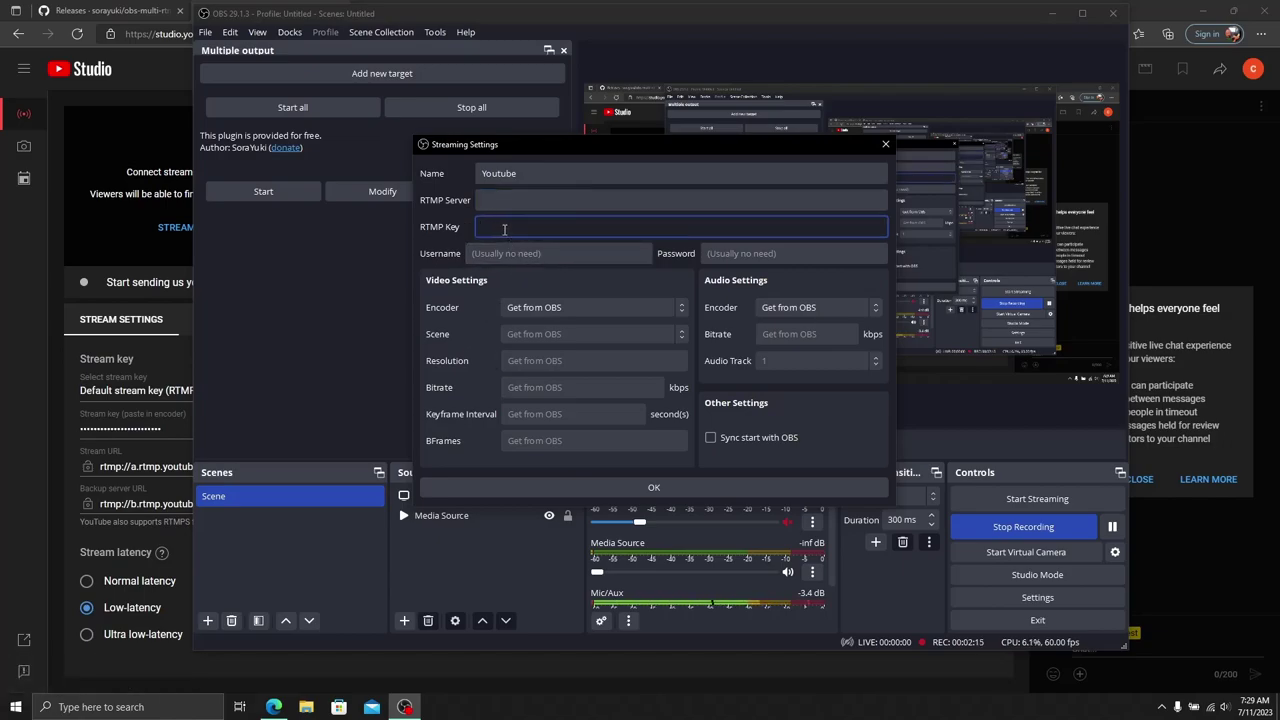
right_click(504, 228)
click(541, 326)
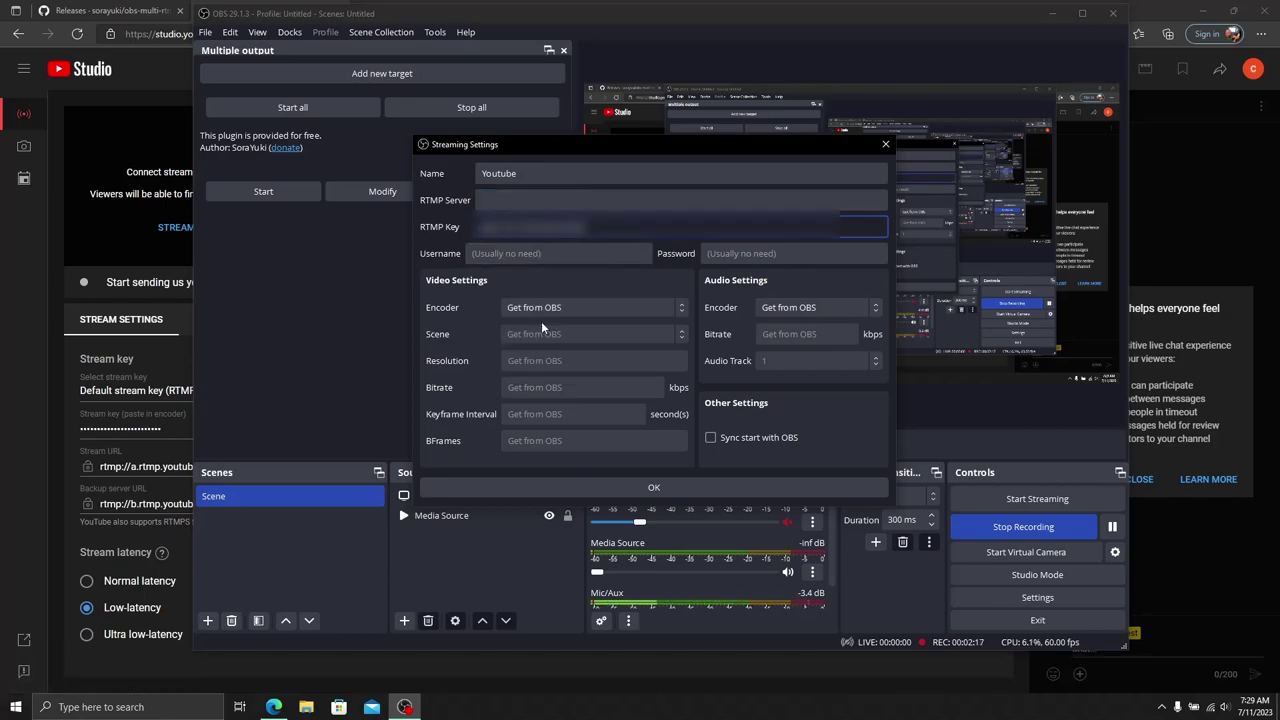
- Set RTMP Server to rtmp://a.rtmp.youtube.com/live2 and enable Sync start with OBS
click(159, 451)
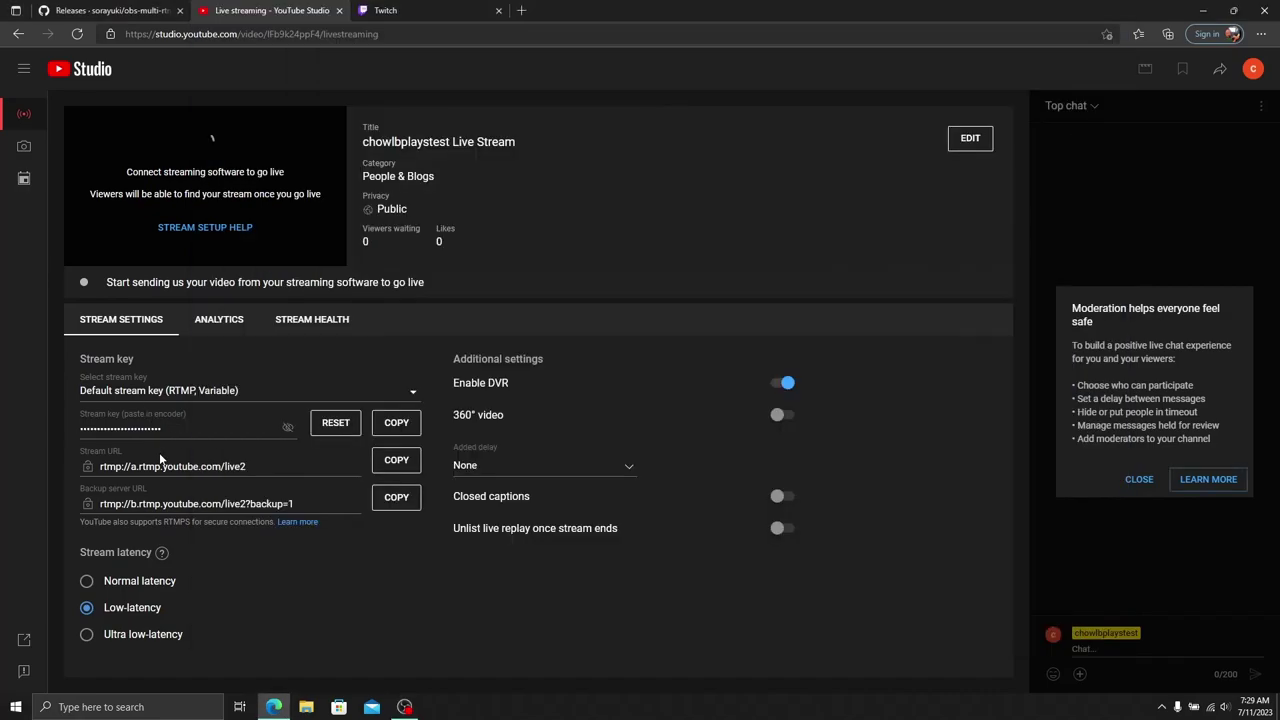
click(392, 466)
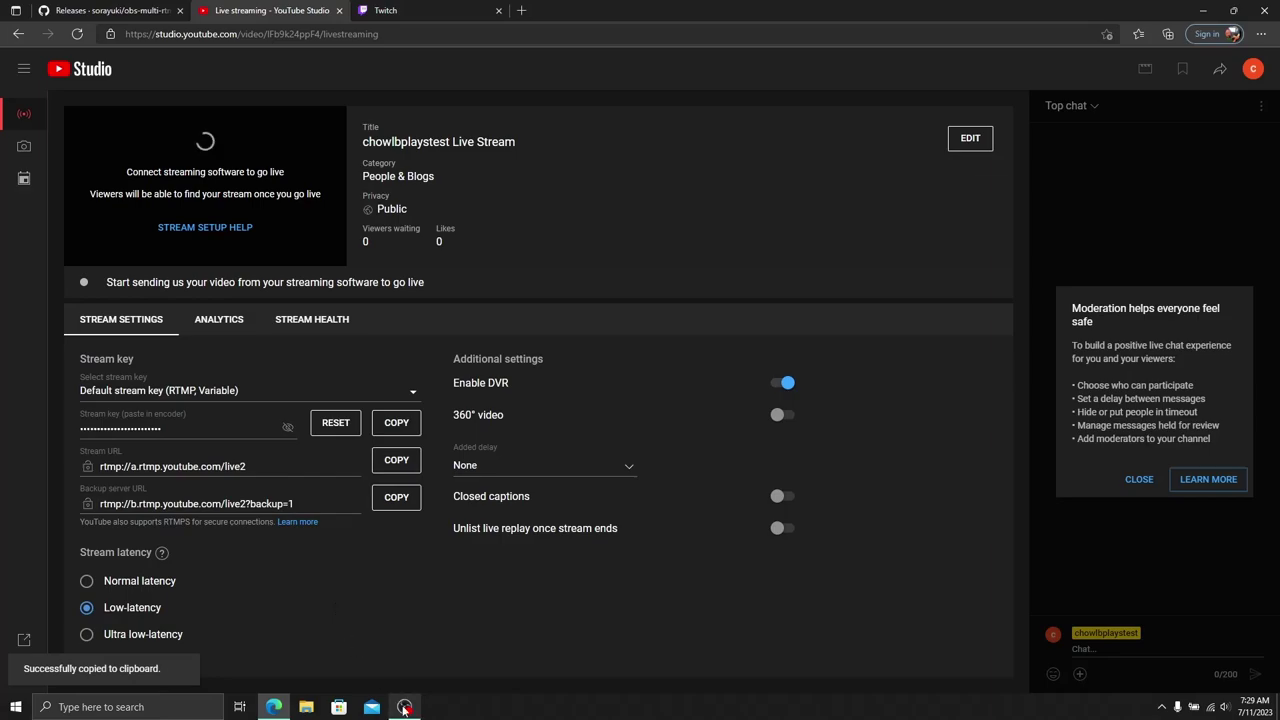
click(404, 707)
click(533, 199)
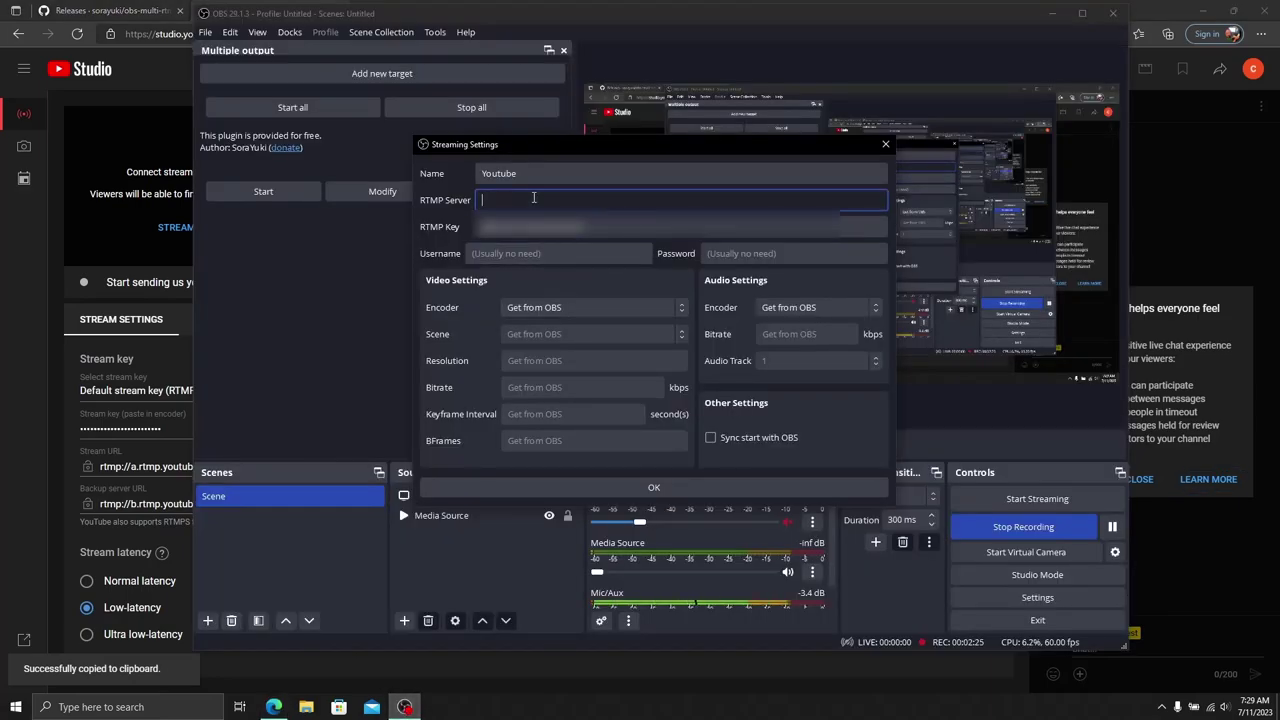
right_click(533, 198)
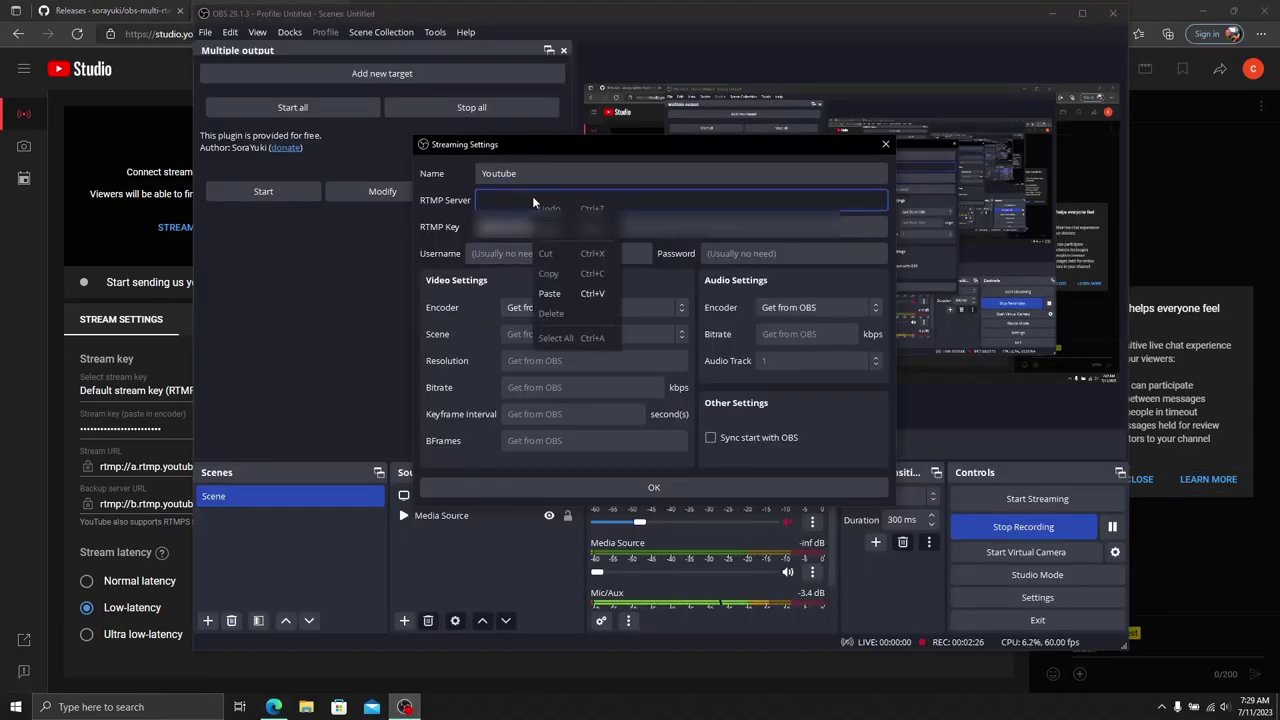
click(574, 293)
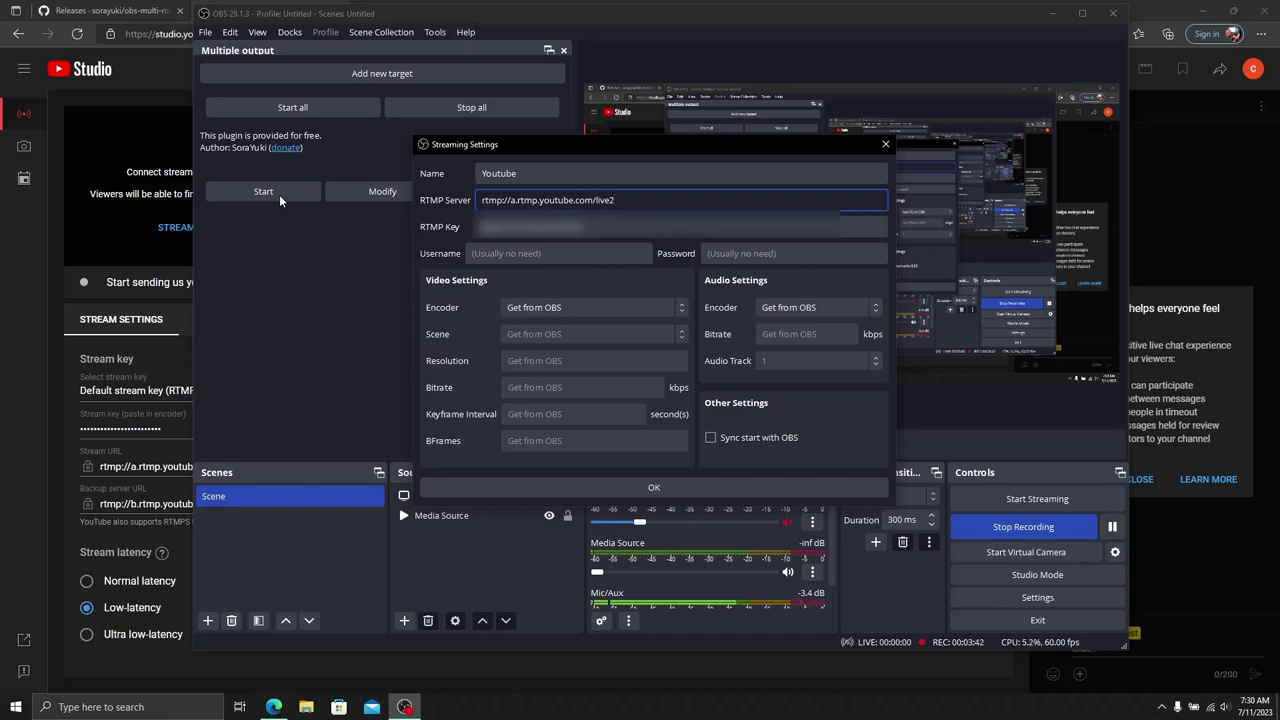
click(724, 438)
- Save the Youtube target, then reopen it to confirm the encoder stays Get from OBS
click(672, 484)
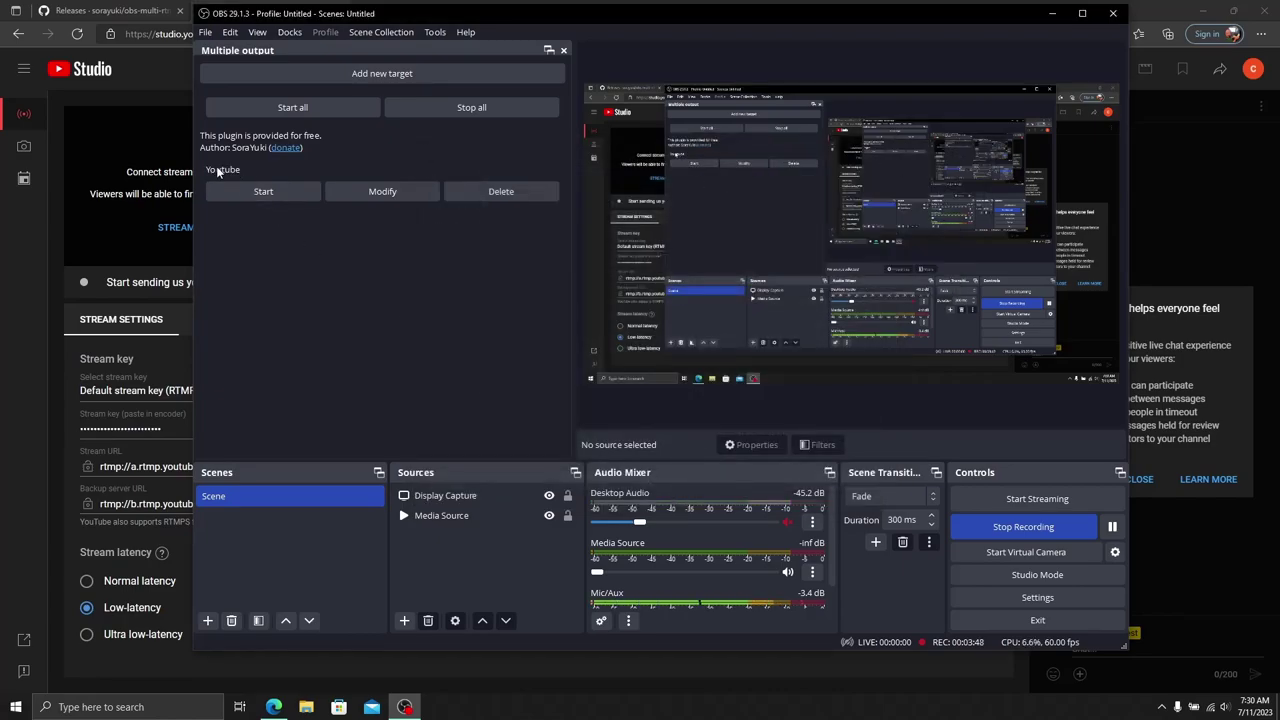
click(382, 191)
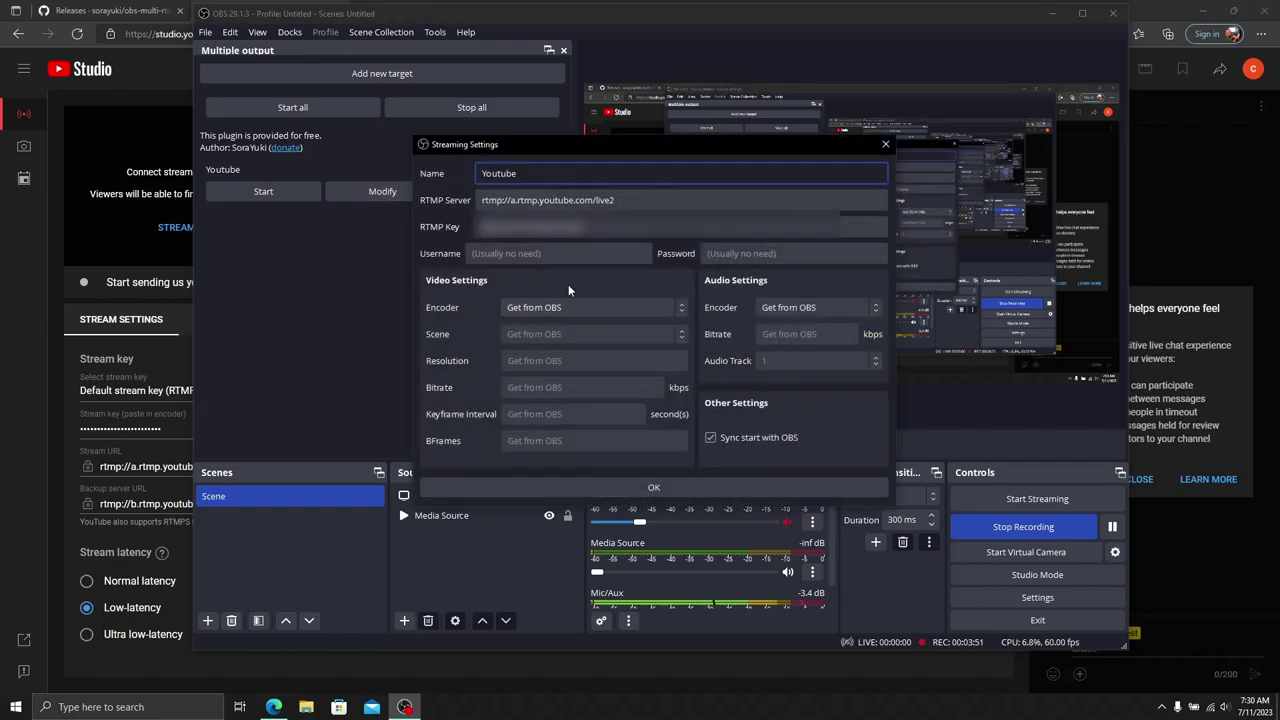
click(652, 485)
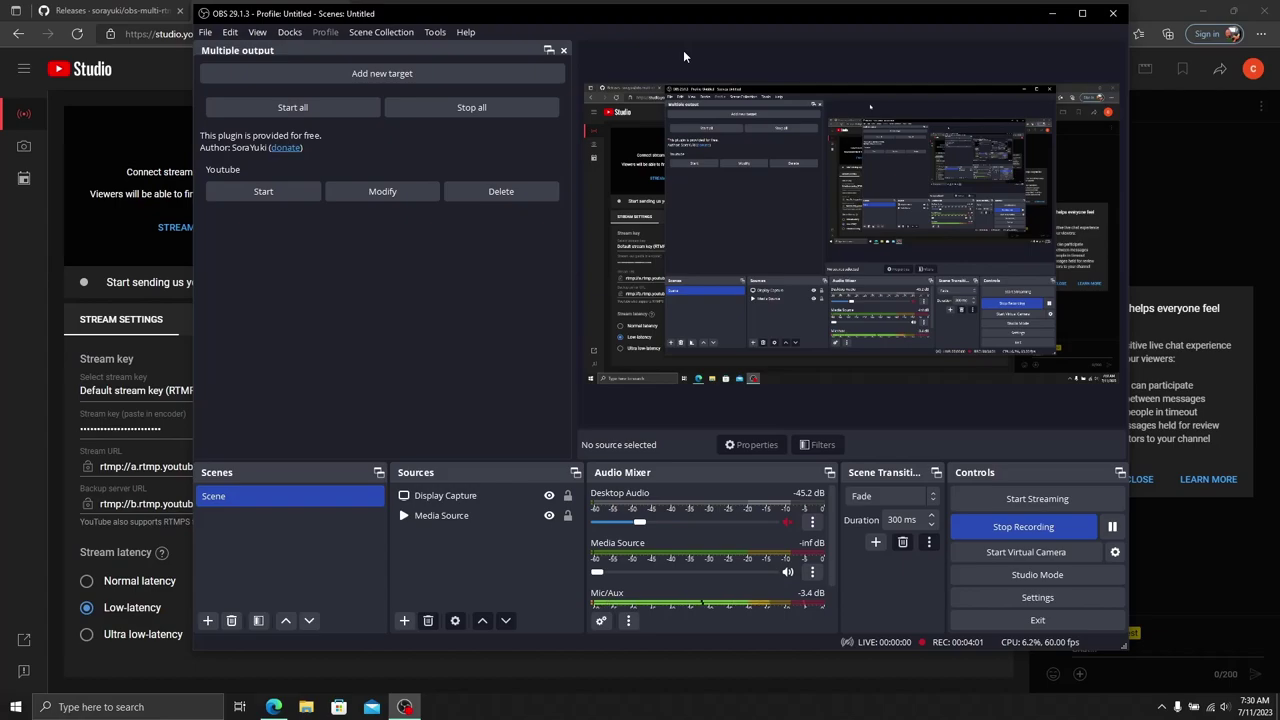
click(359, 192)
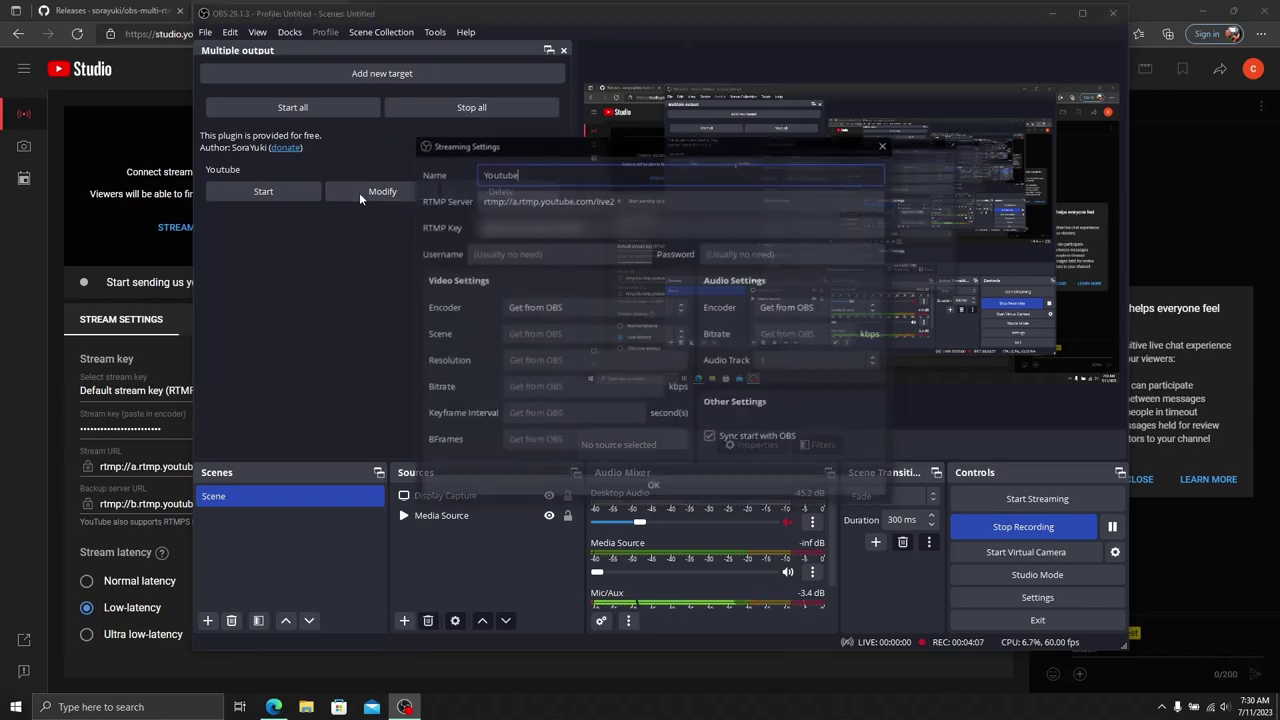
click(578, 314)
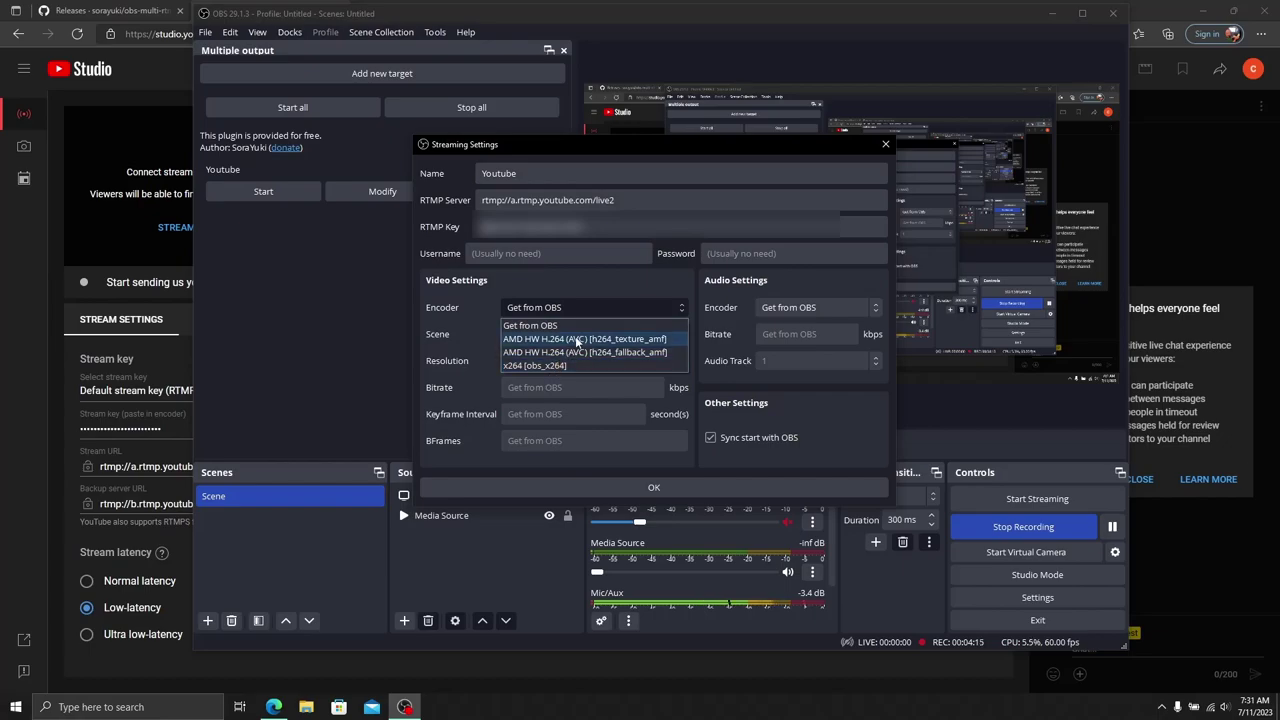
click(598, 293)
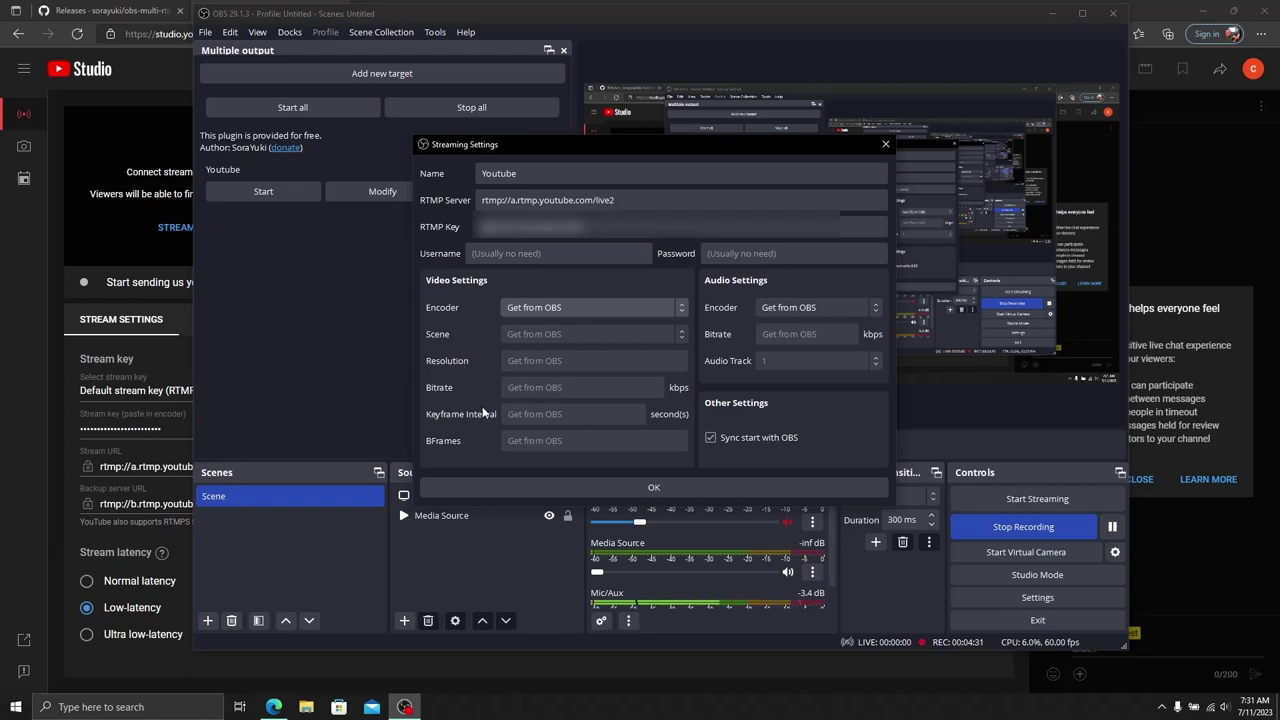
click(690, 487)
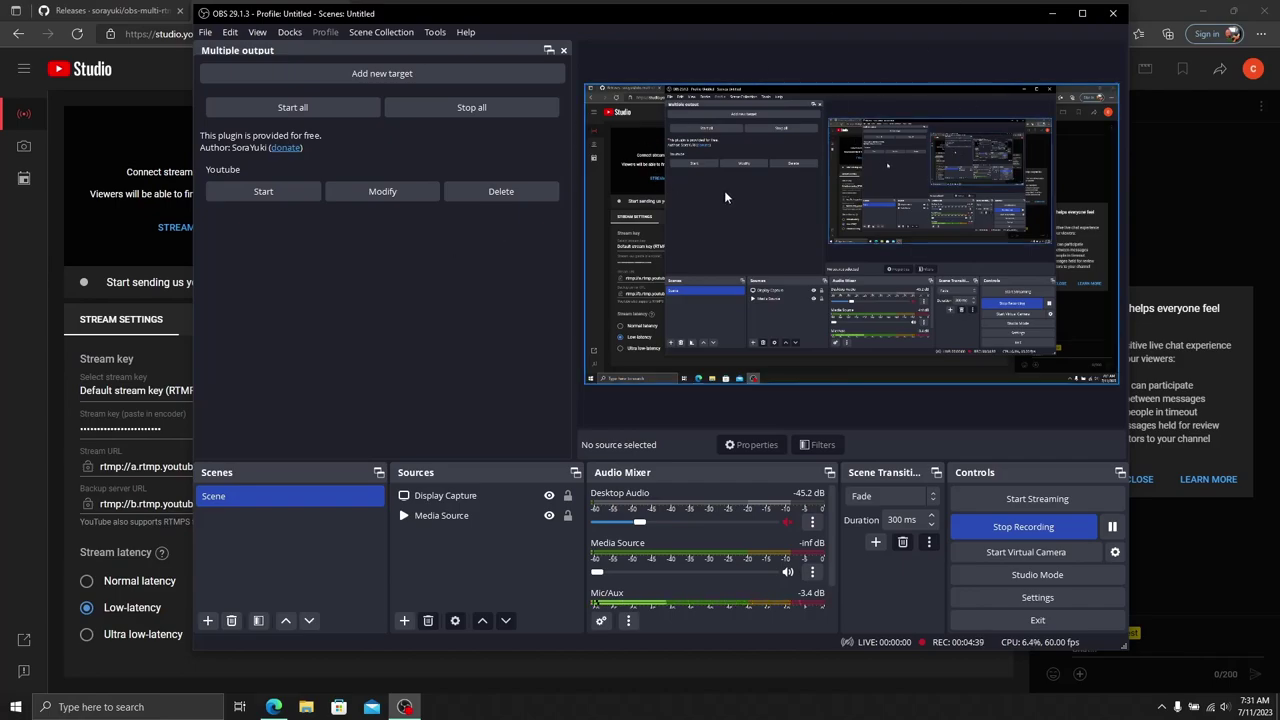
click(205, 32)
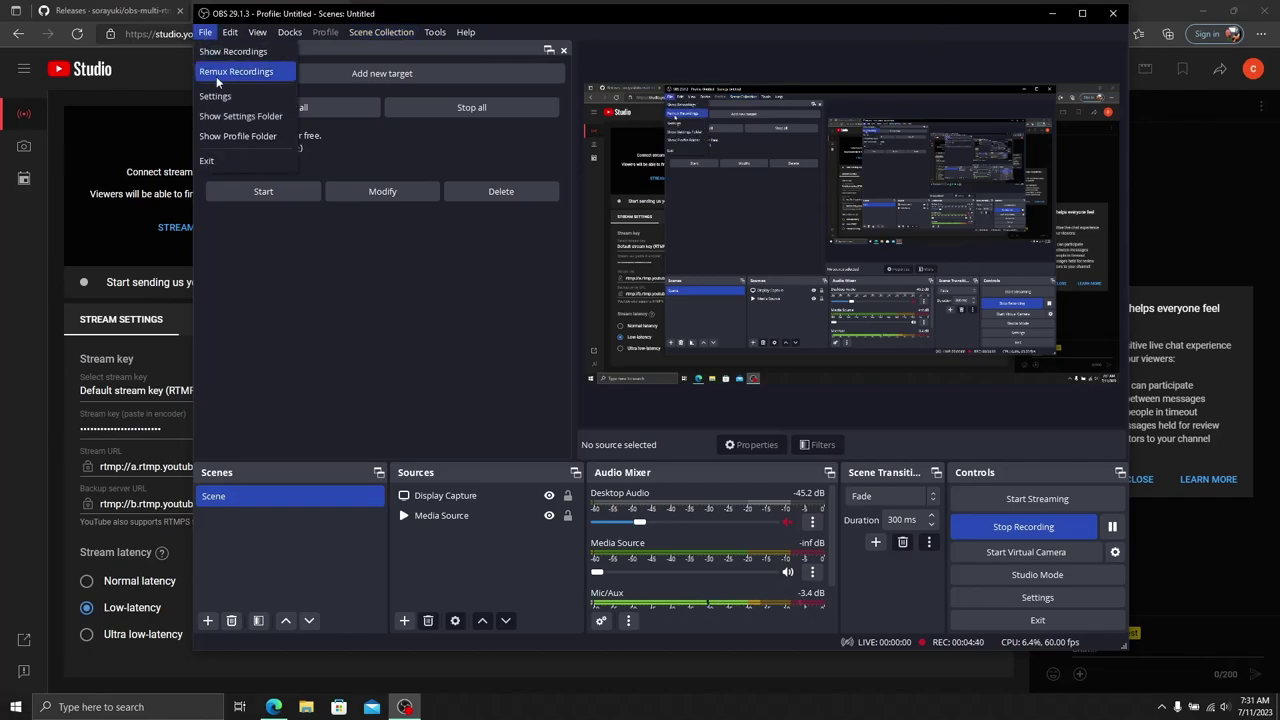
click(215, 96)
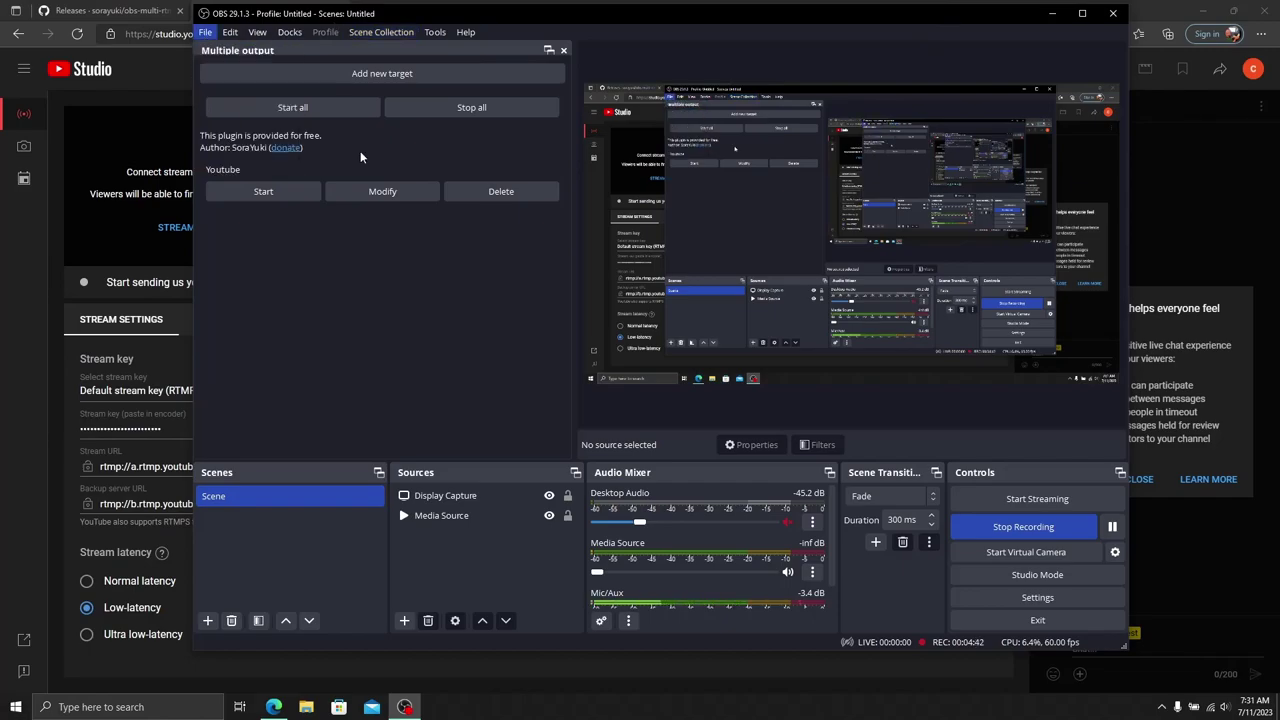
click(432, 134)
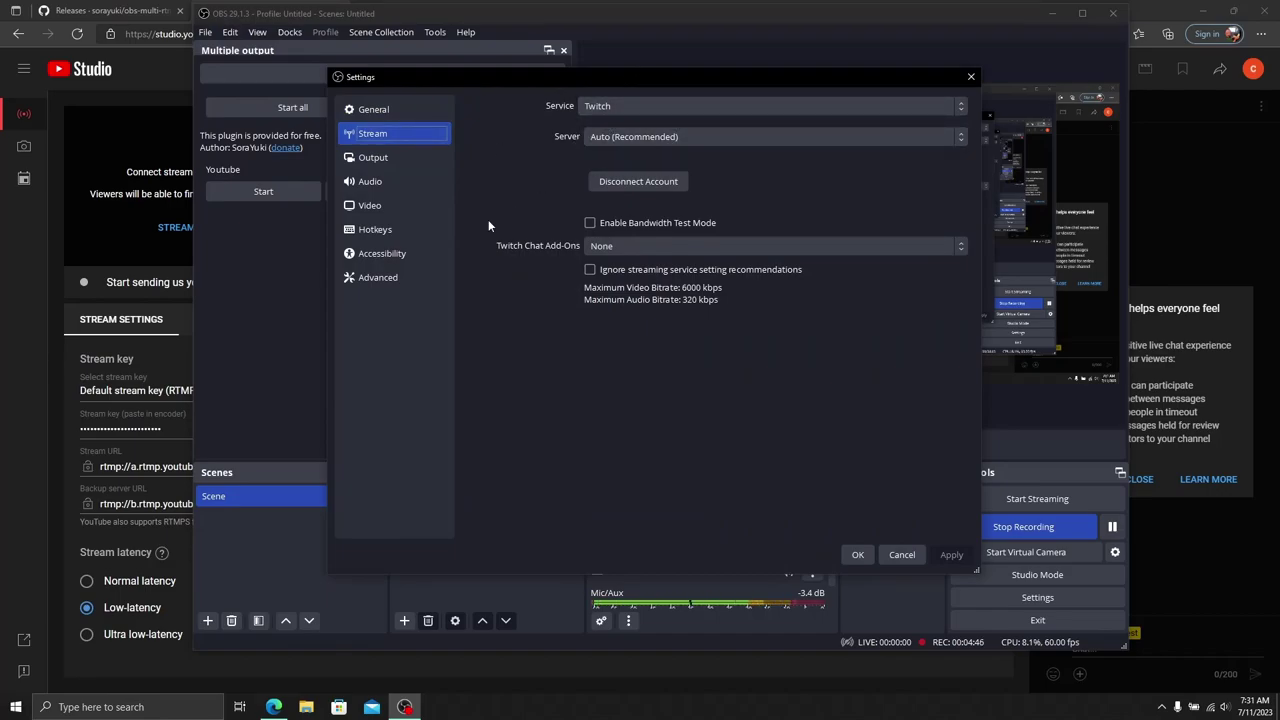
click(970, 76)
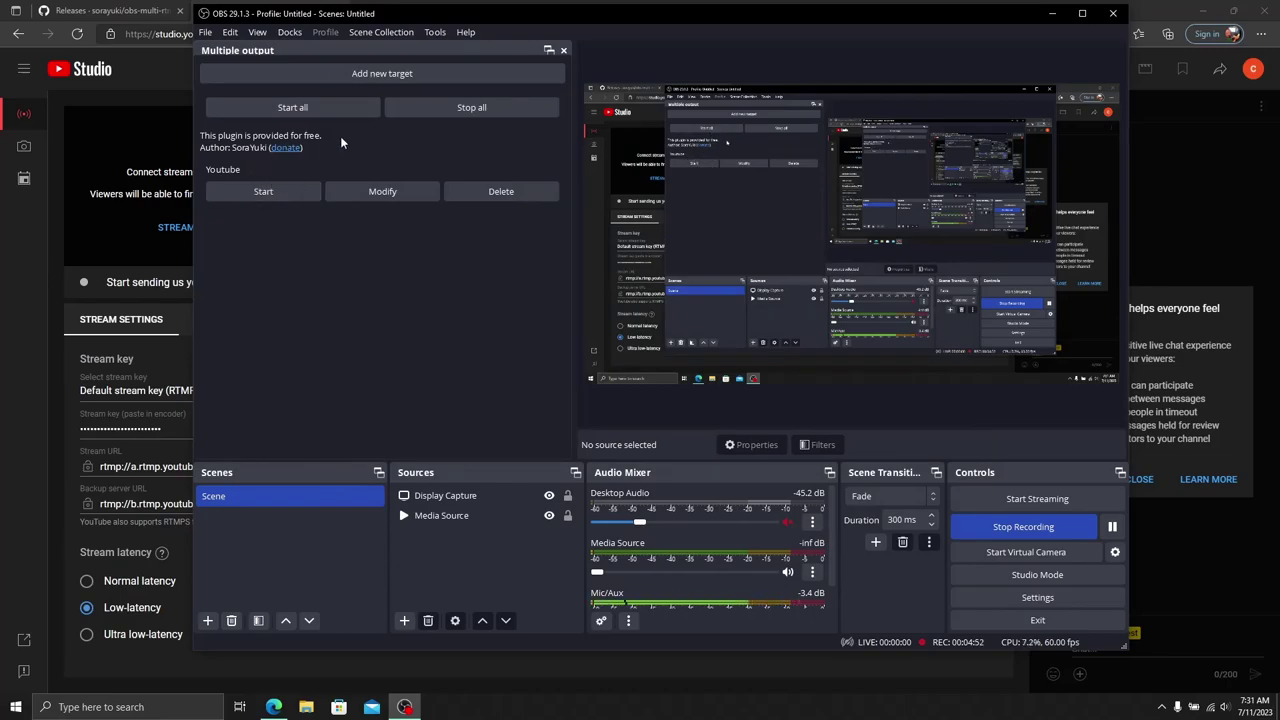
click(352, 76)
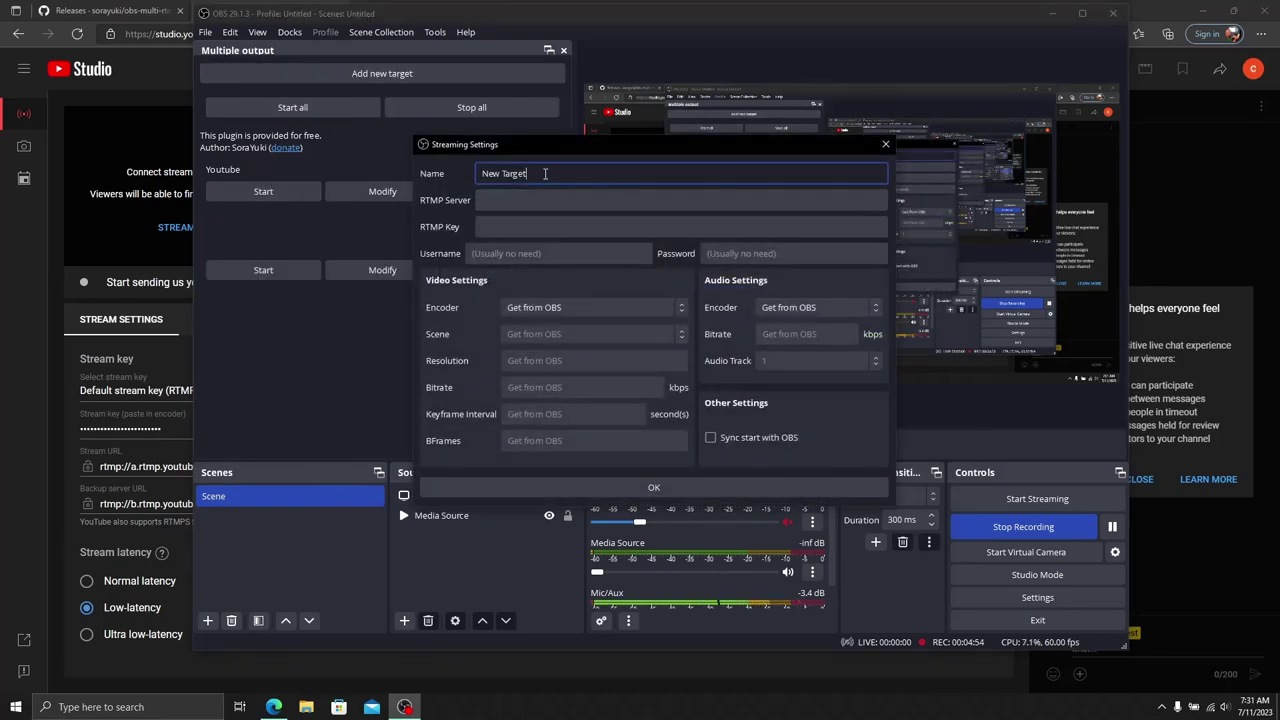
drag(549, 173, 458, 173)
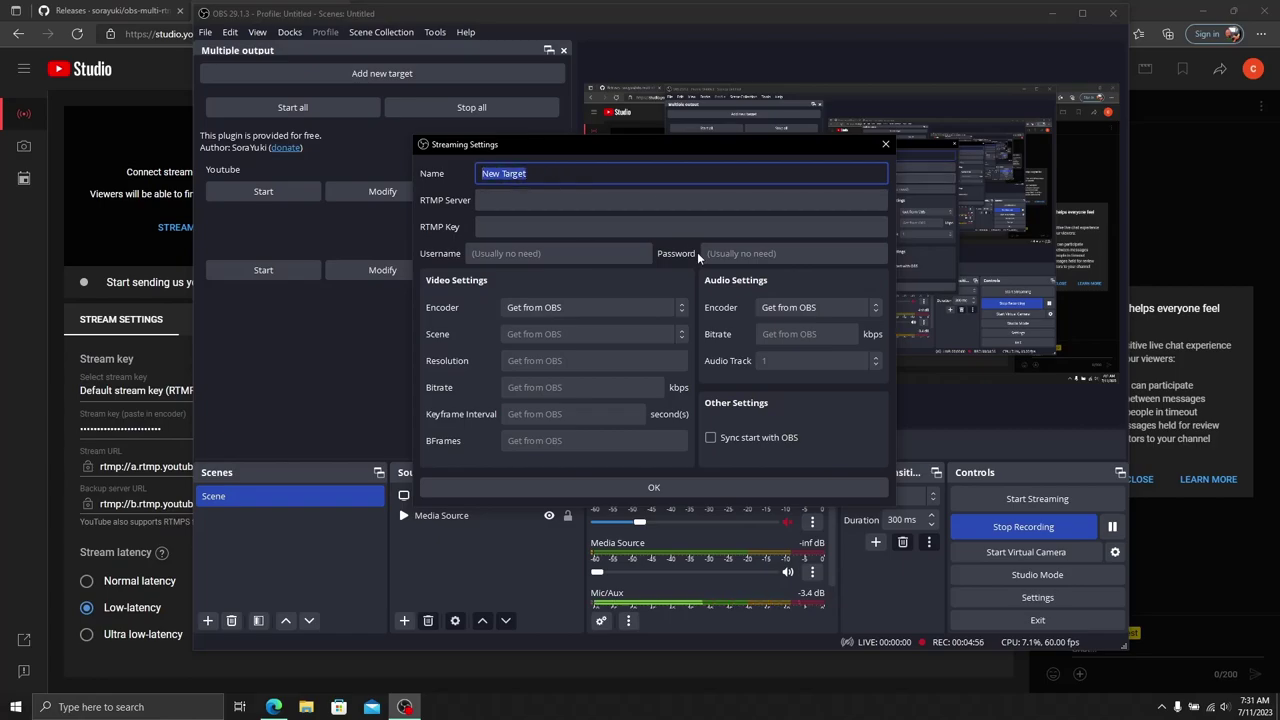
click(674, 488)
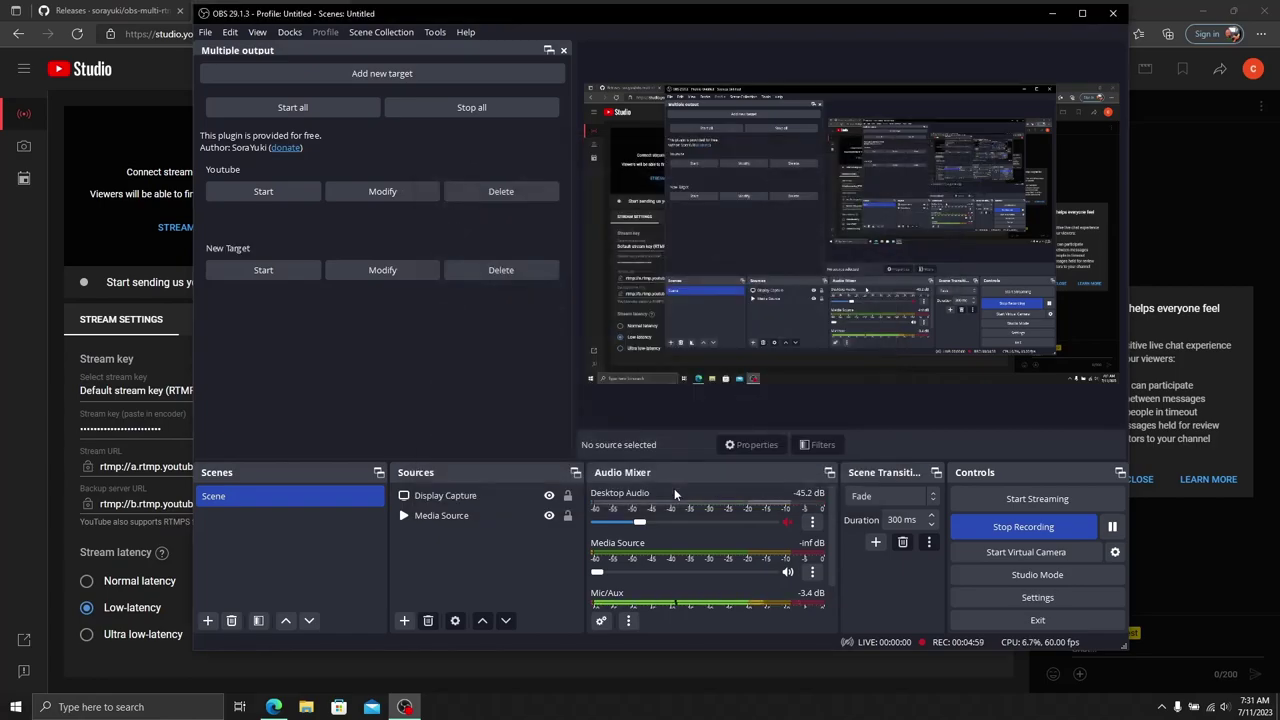
click(492, 274)
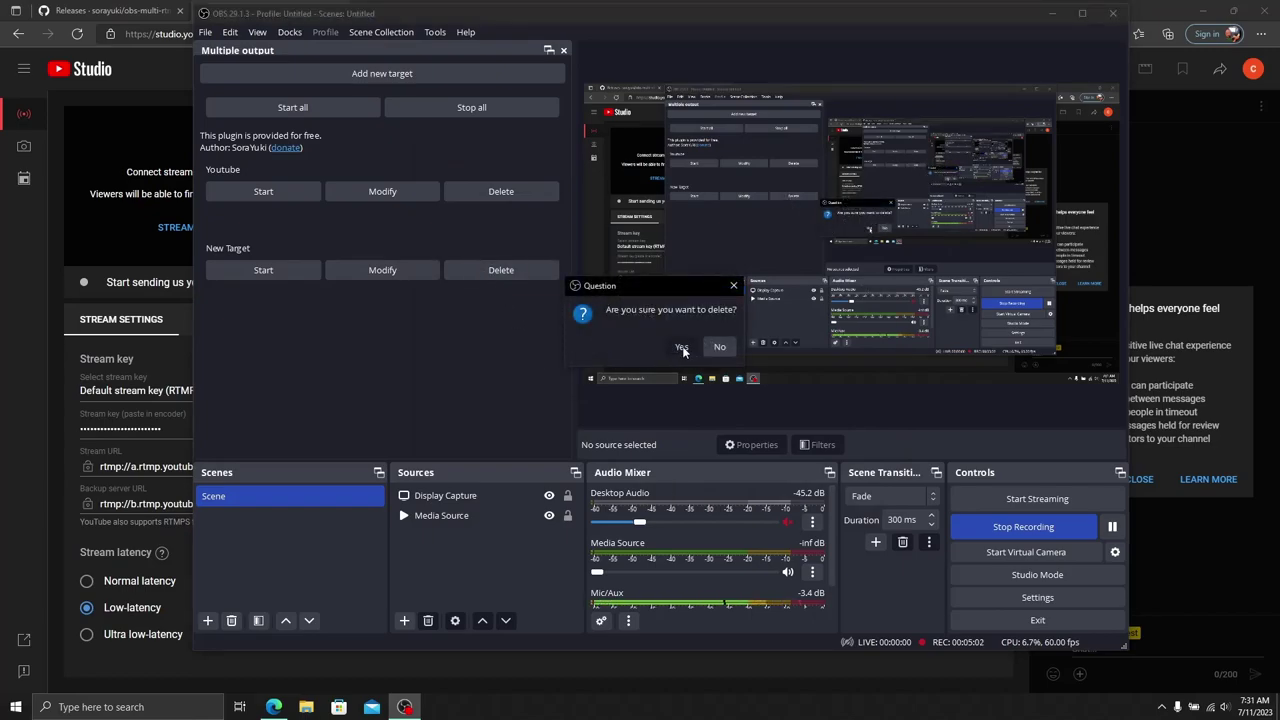
click(681, 346)
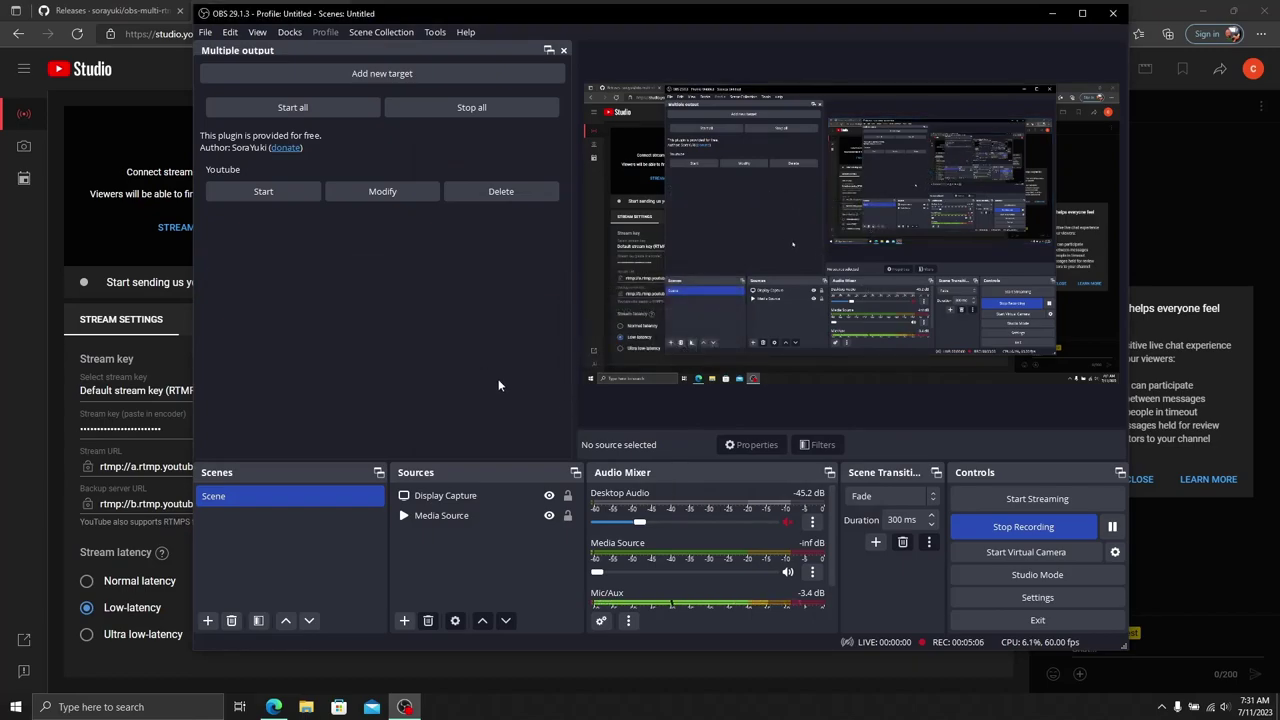
- In Twitch, go to Creator Dashboard > Settings > Stream, the Stream Key & Preferences page
drag(318, 14, 310, 65)
click(378, 10)
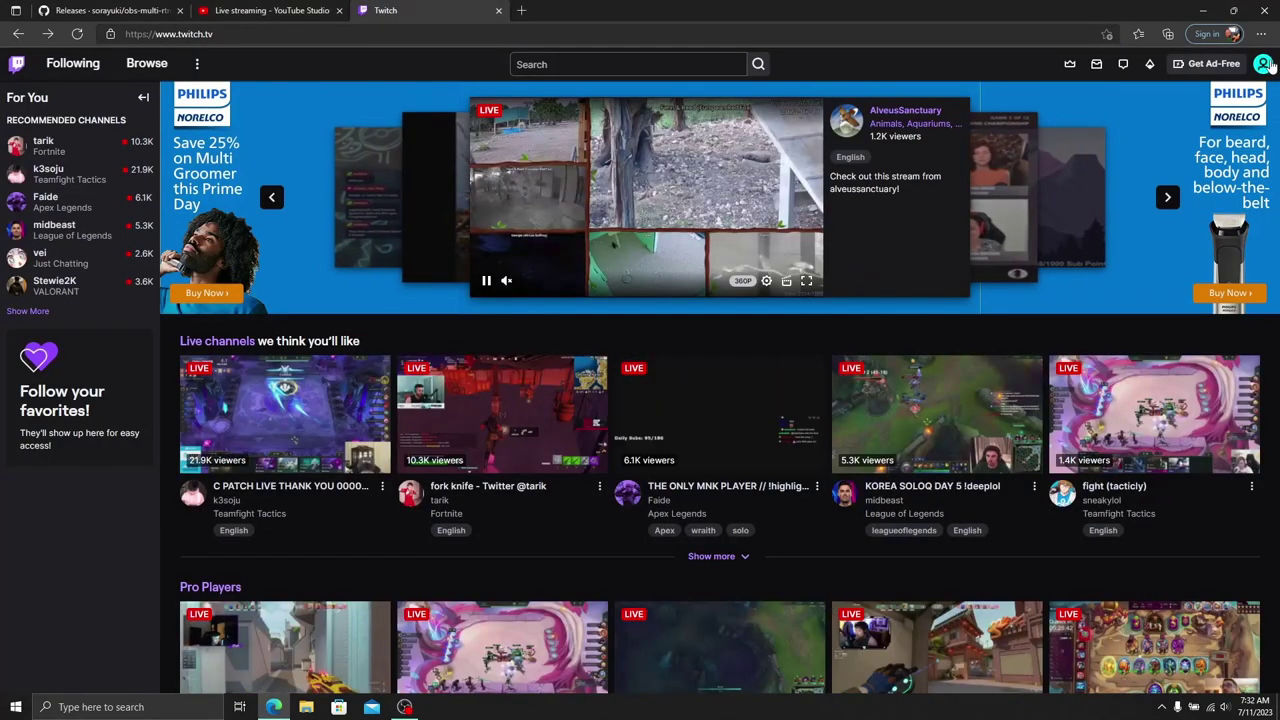
click(1264, 64)
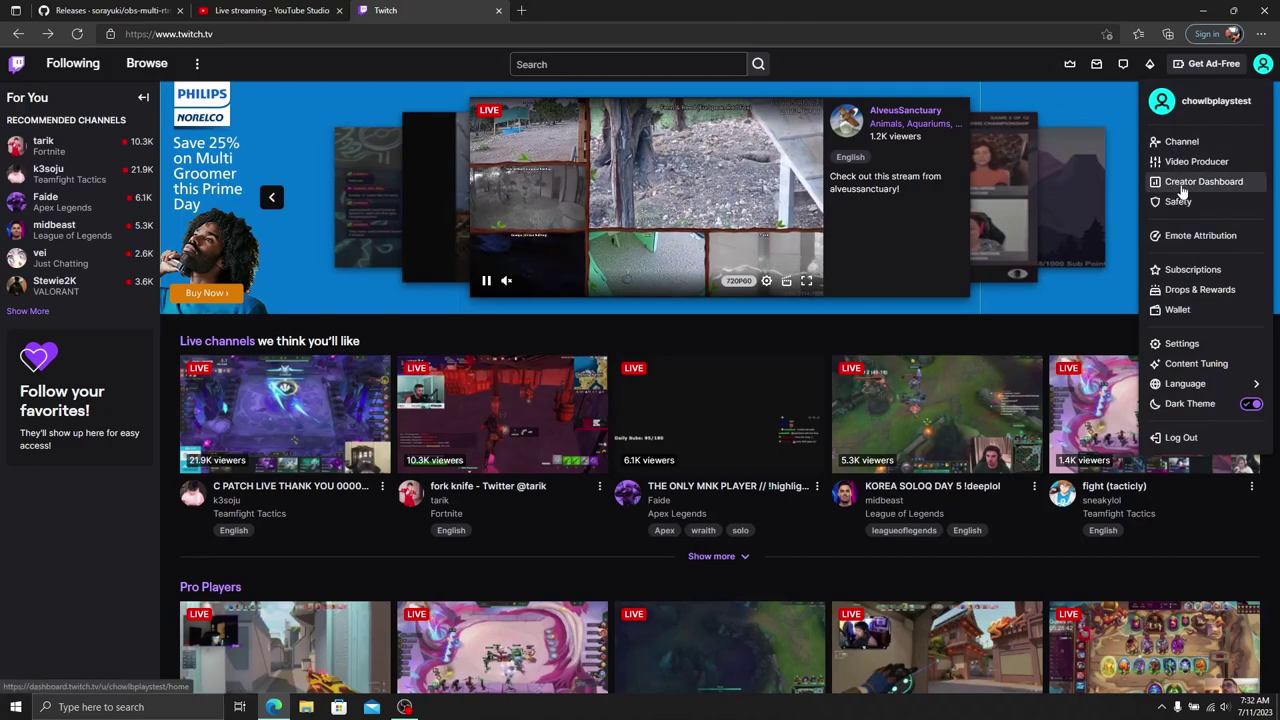
click(1190, 182)
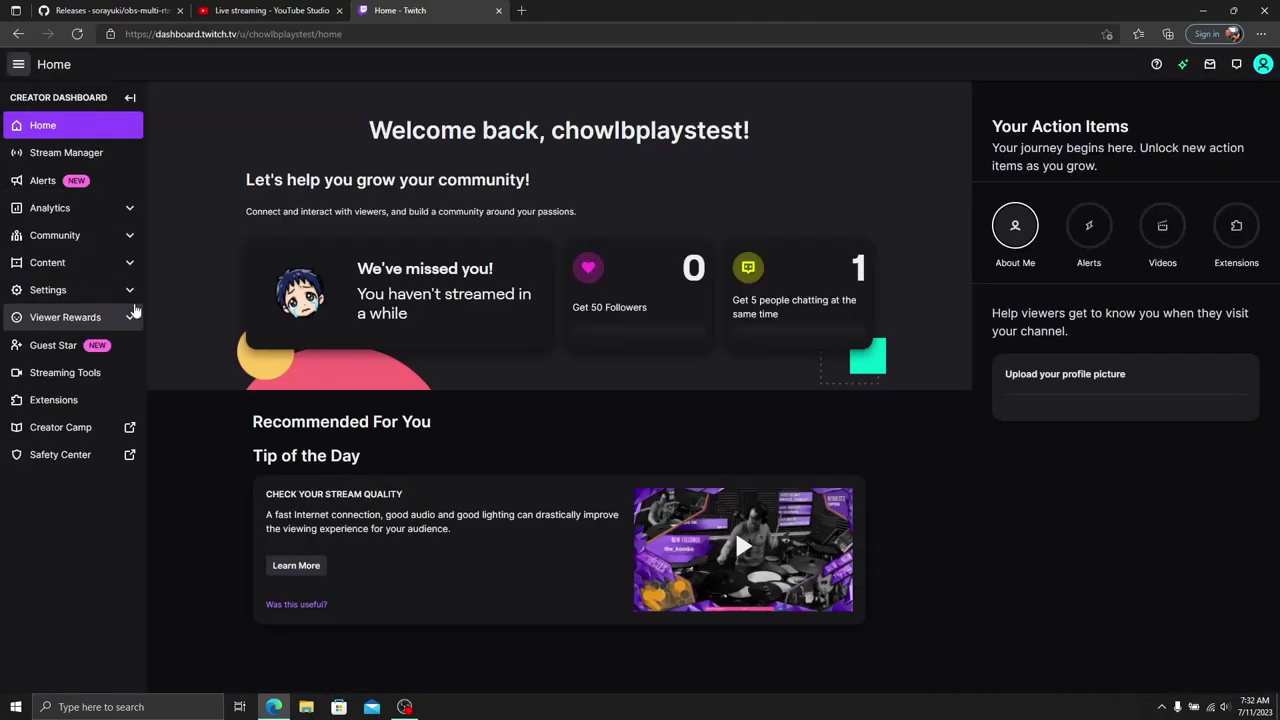
click(128, 290)
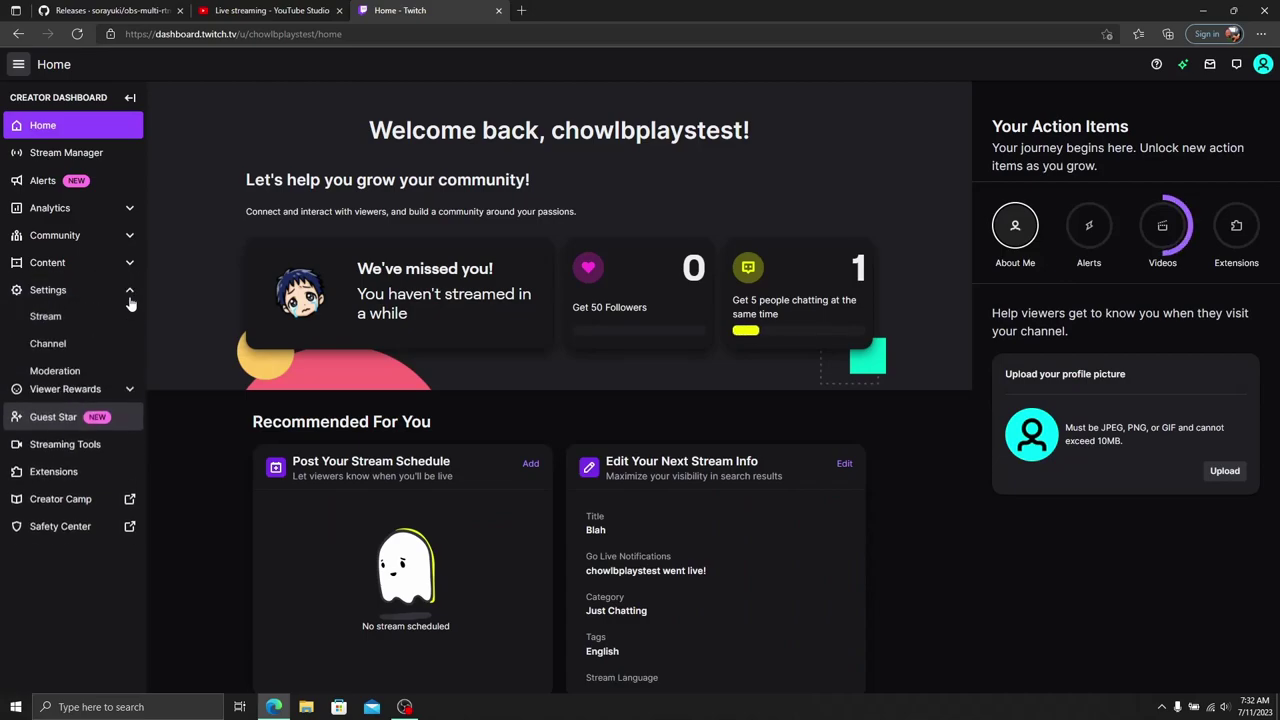
click(73, 327)
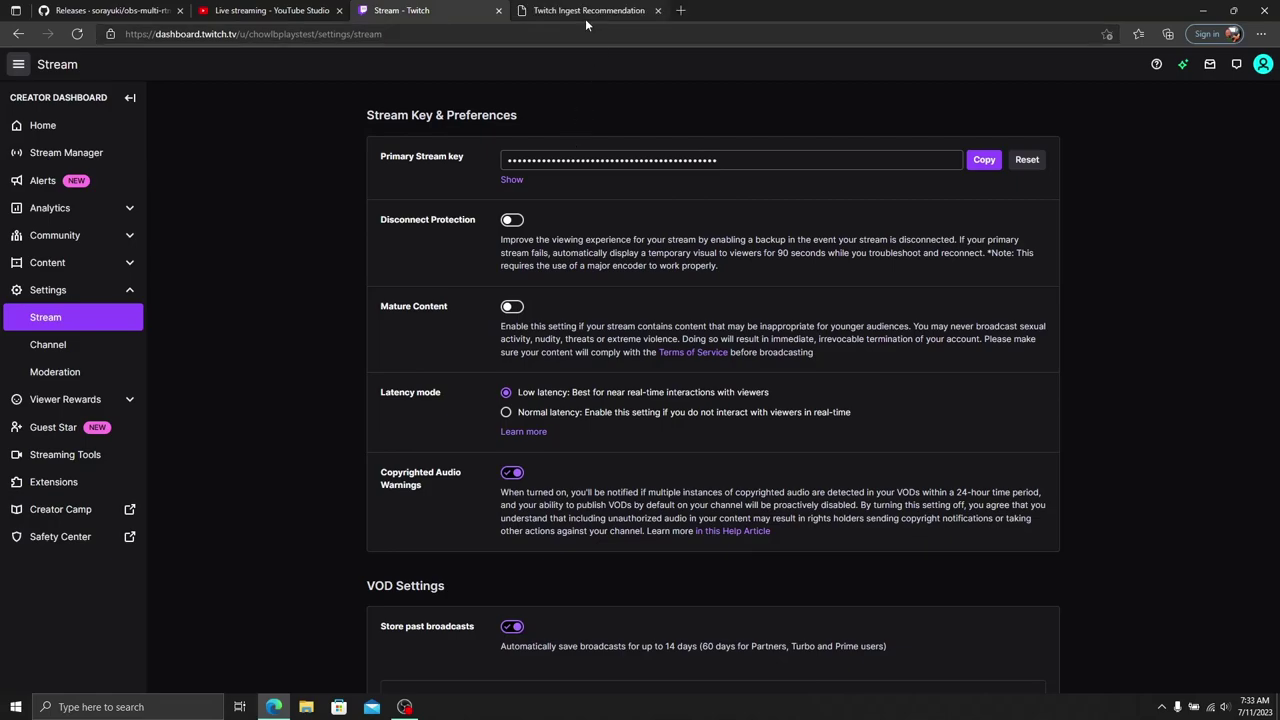
- Highlight the recommended Atlanta ingest URL rtmp://atl.contribute.live-video.net/app, then bring OBS Studio forward
click(586, 12)
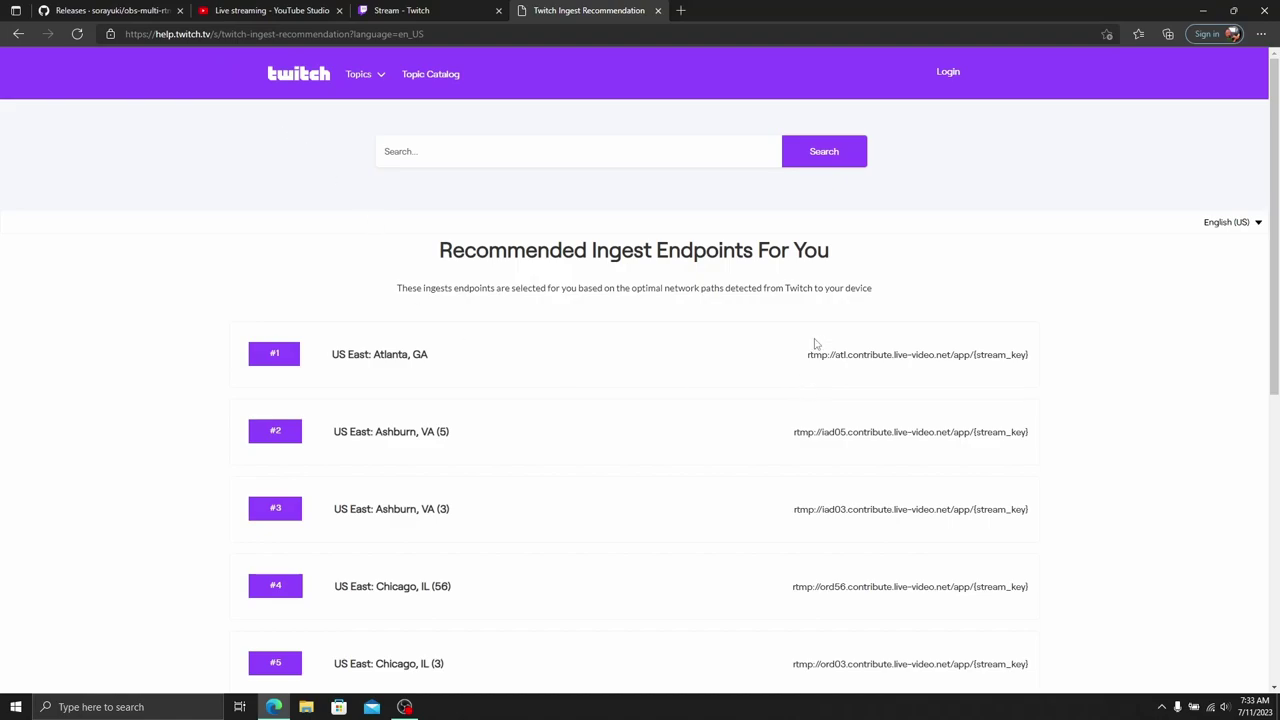
scroll(714, 443, down, 3)
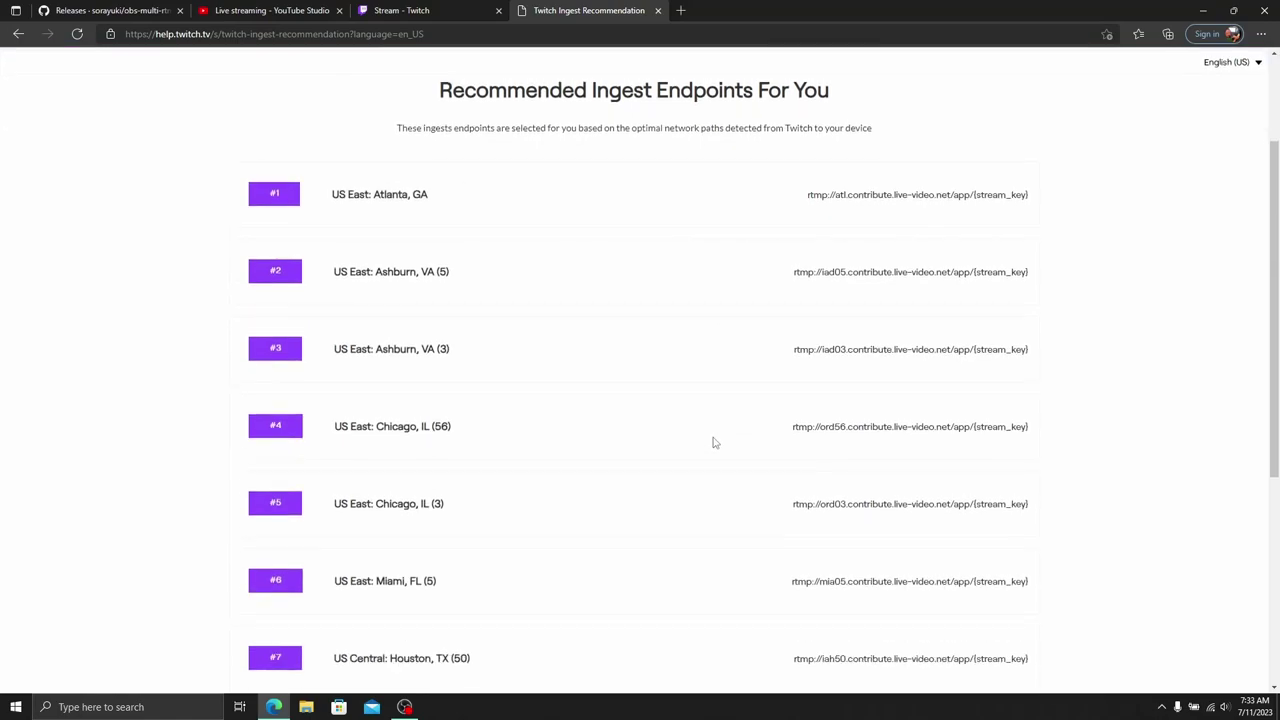
scroll(714, 443, up, 4)
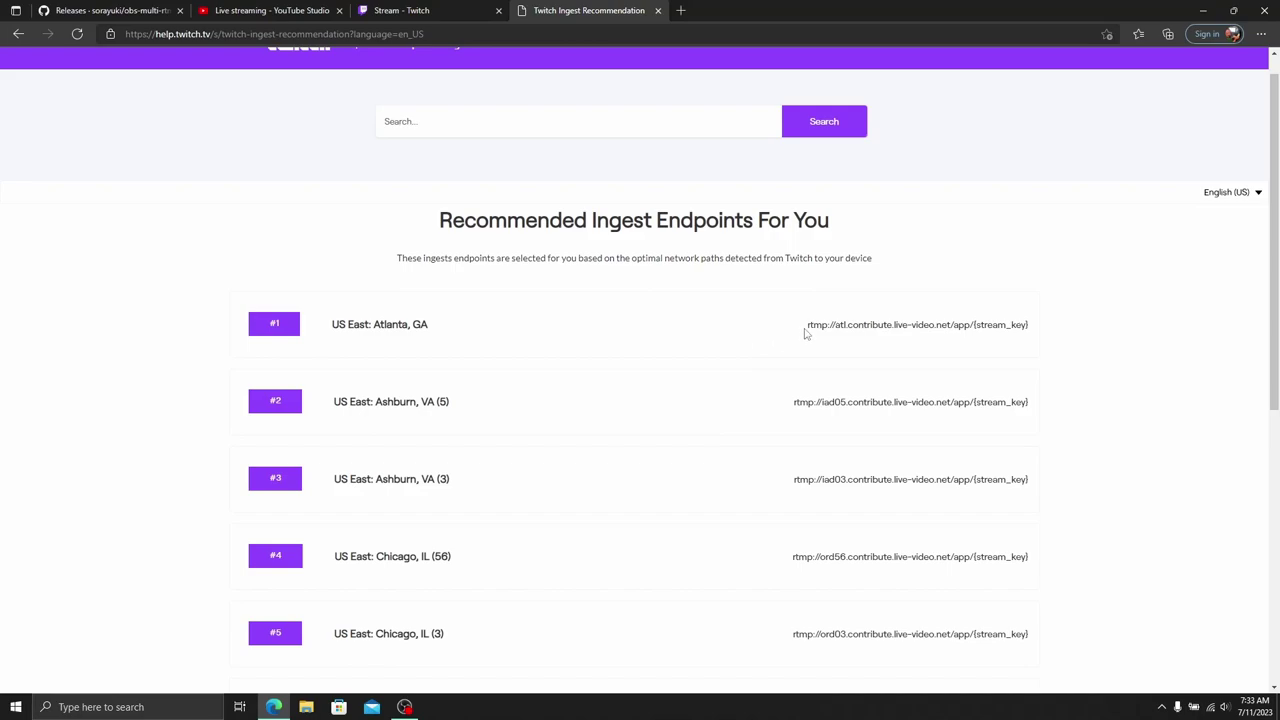
drag(808, 326, 1031, 308)
click(404, 707)
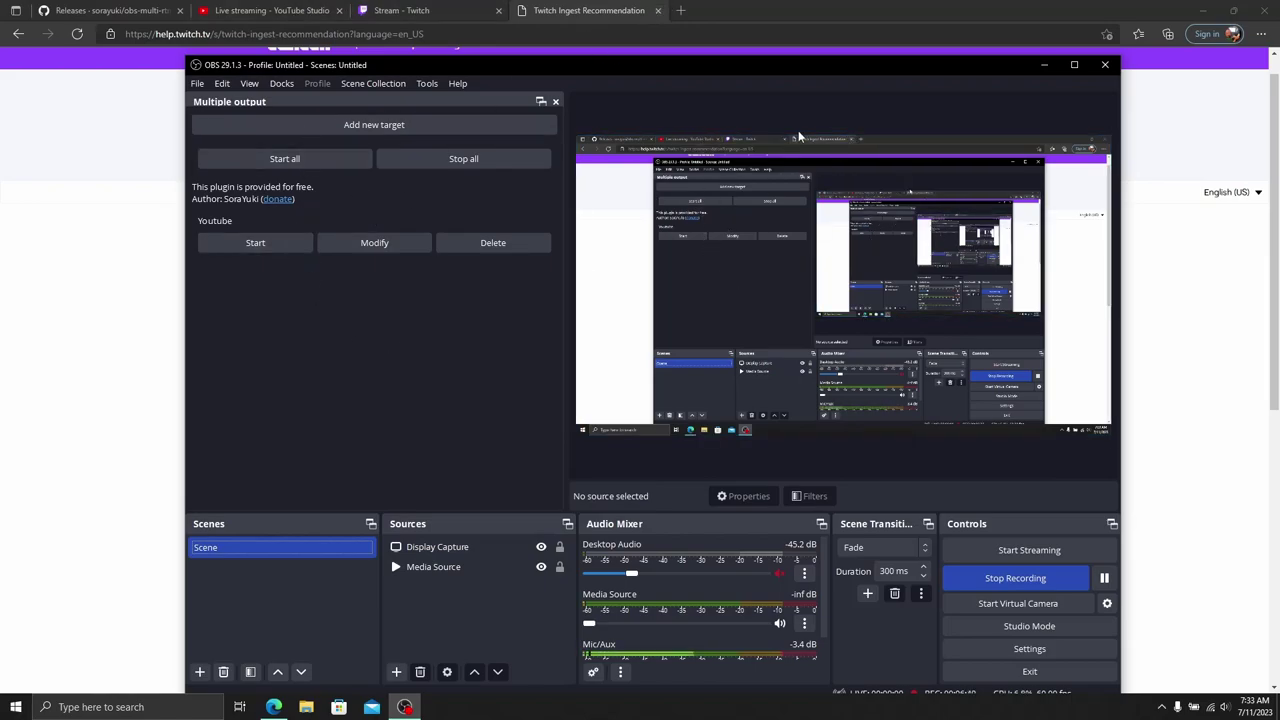
- Start streaming from OBS and confirm YouTube Studio shows the broadcast live with excellent connection
click(986, 549)
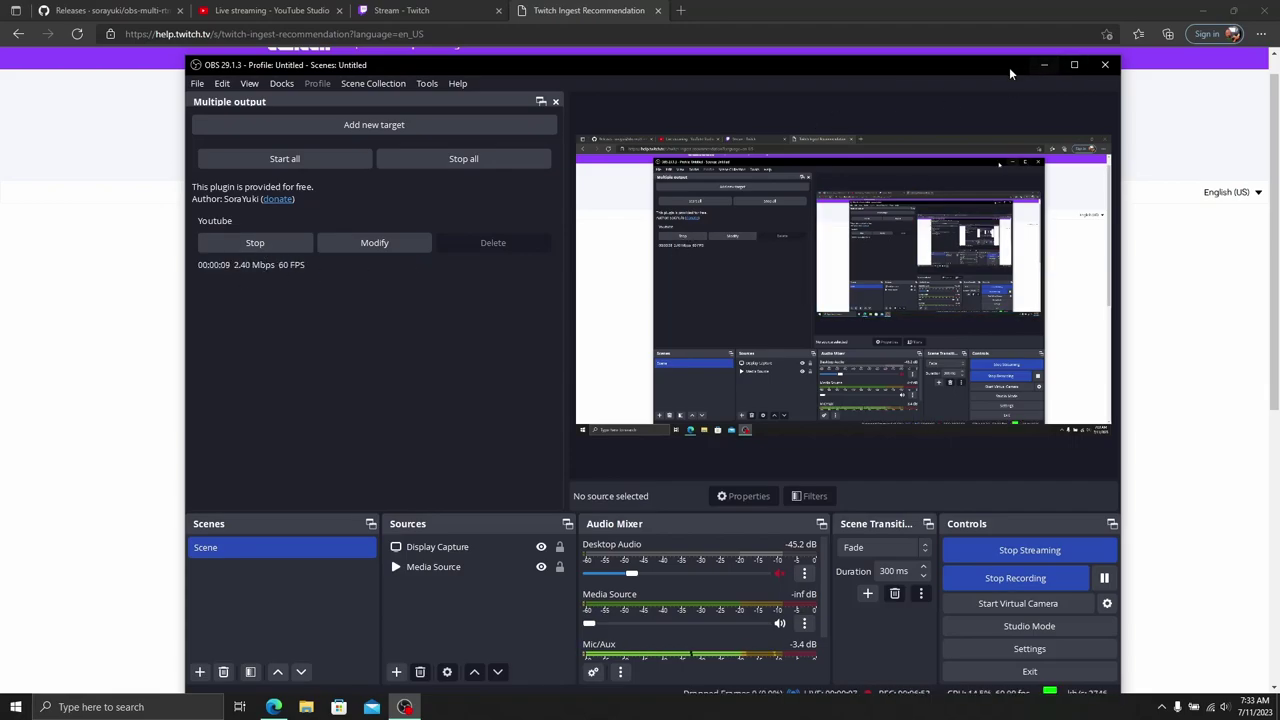
drag(1008, 67, 991, 25)
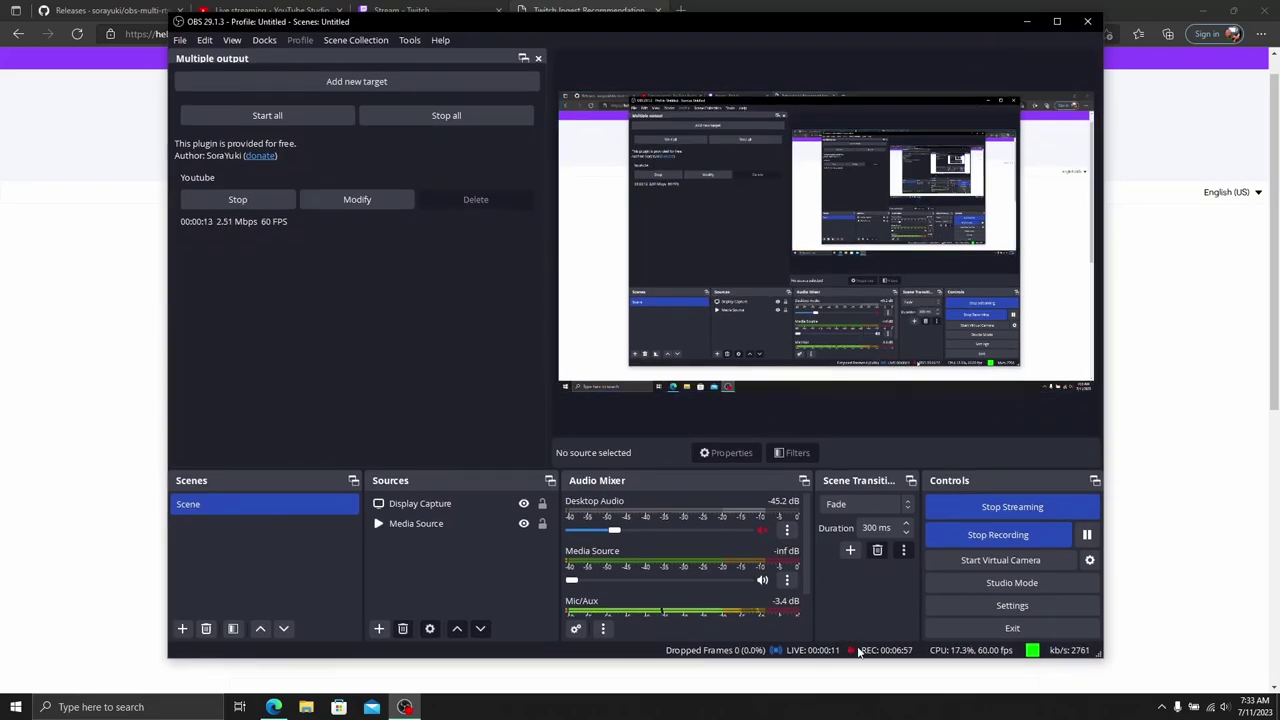
click(278, 11)
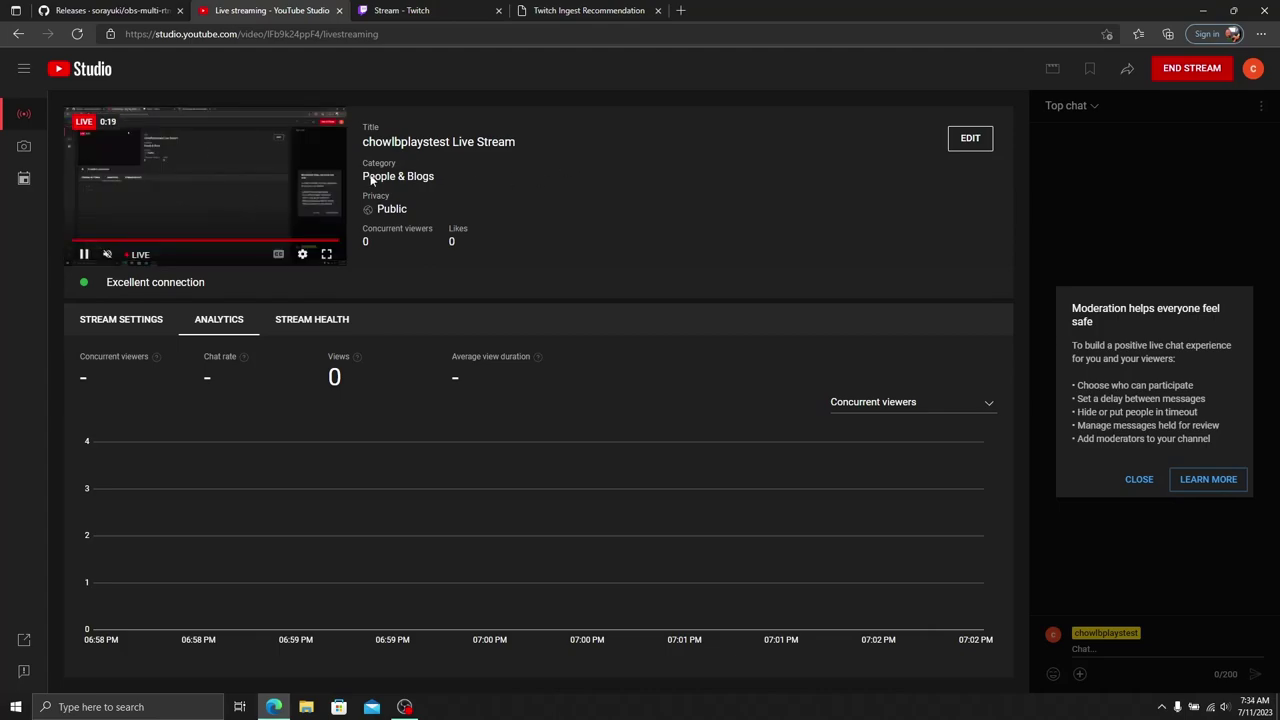
- On the Stream - Twitch tab, open the Twitch account menu to reach the channel page
click(422, 17)
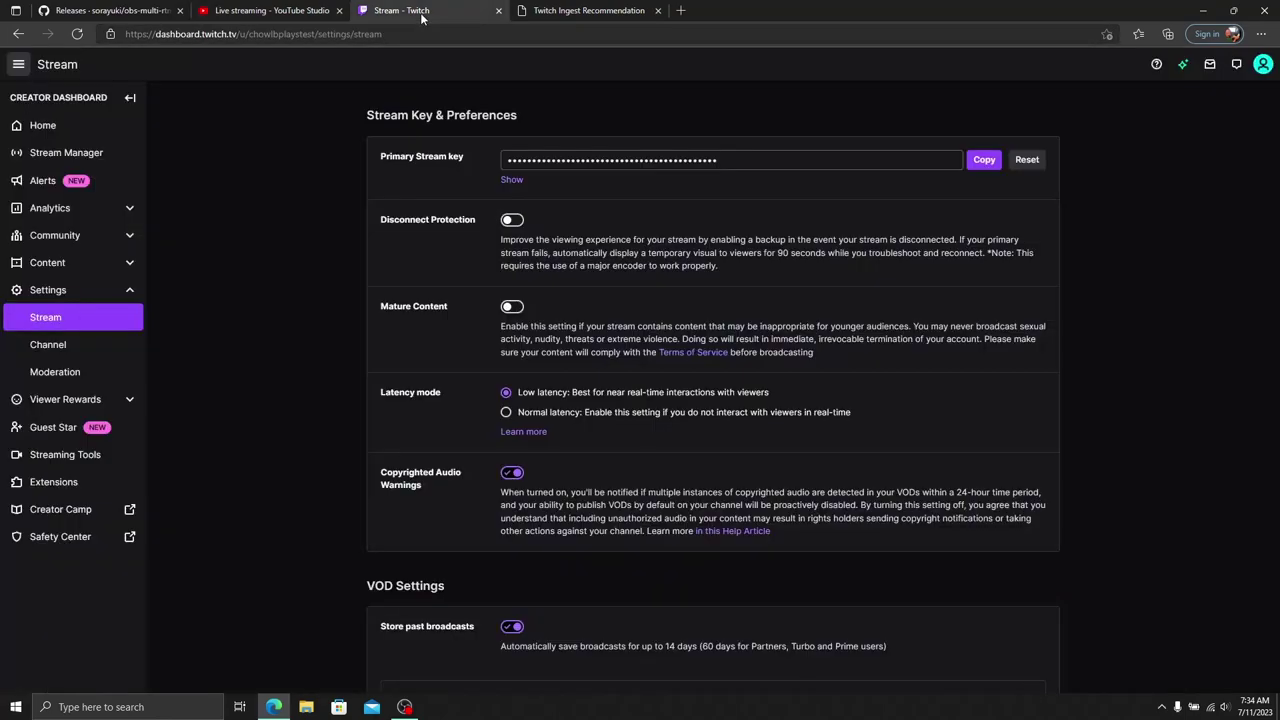
click(1263, 64)
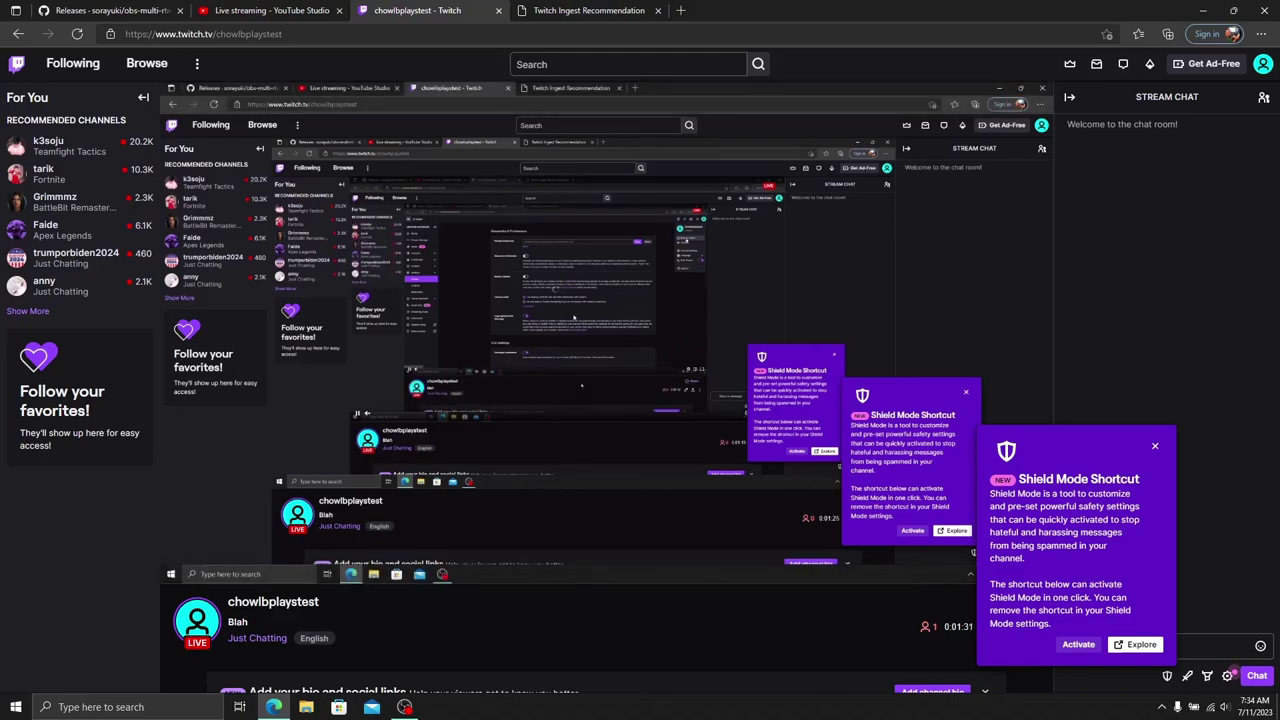
click(404, 706)
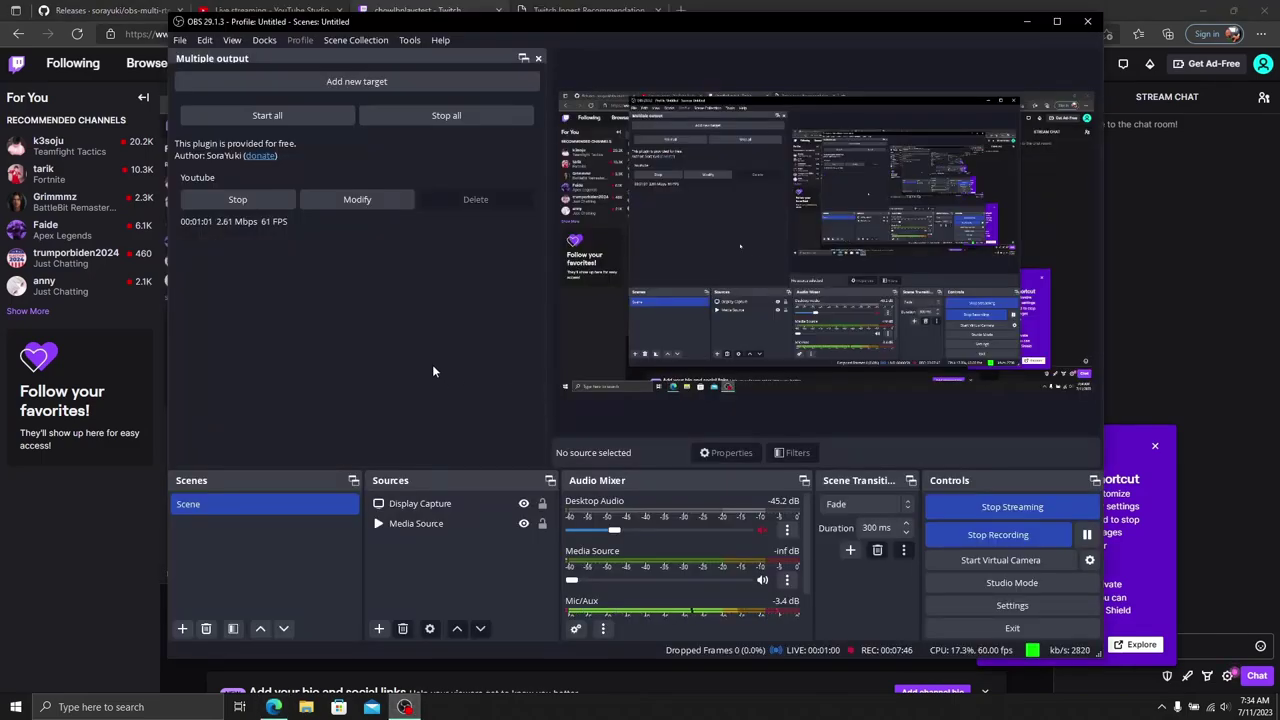